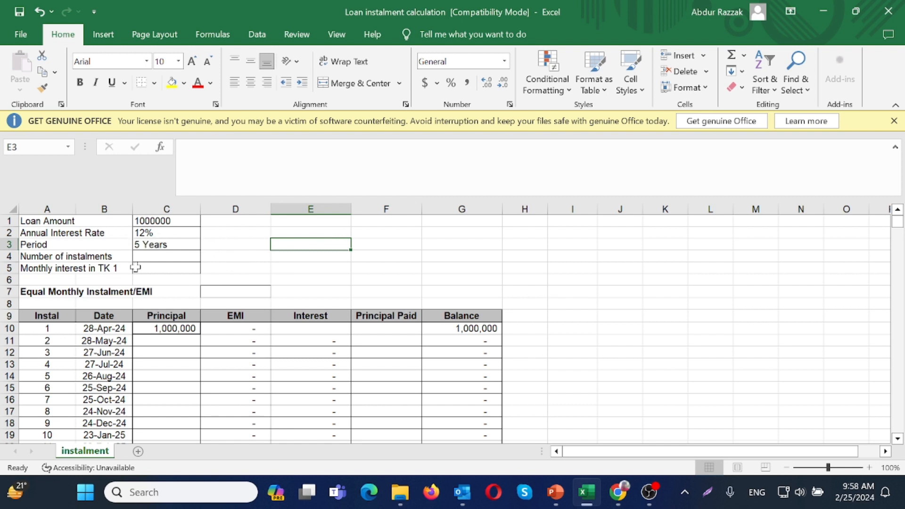
Step: Calculate the number of instalments in cell C4 with the formula =5*12
{"action": "left_click", "coordinate": [159, 260]}
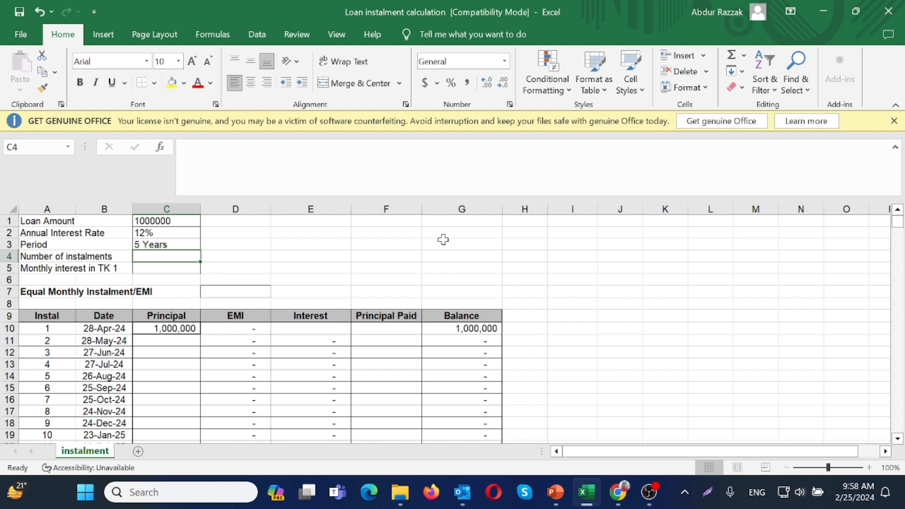
{"action": "type", "text": "="}
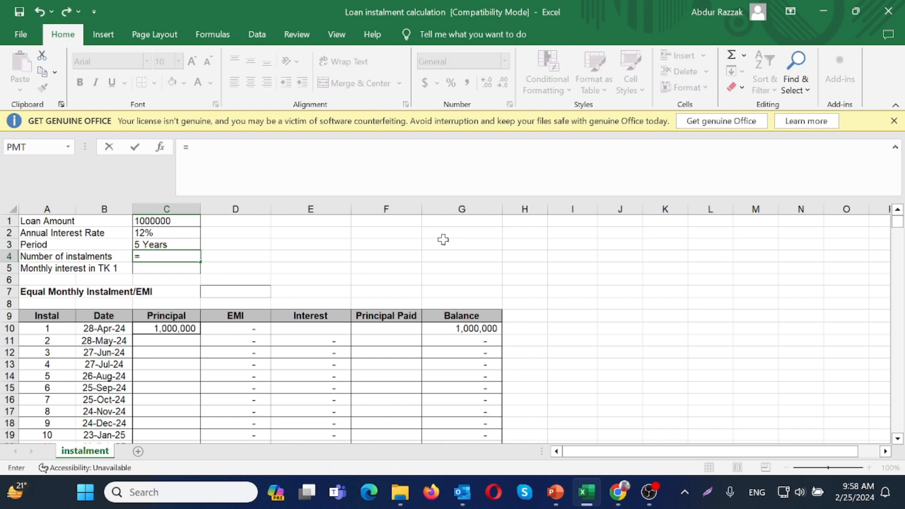
{"action": "type", "text": "5*12"}
{"action": "key", "text": "Return"}
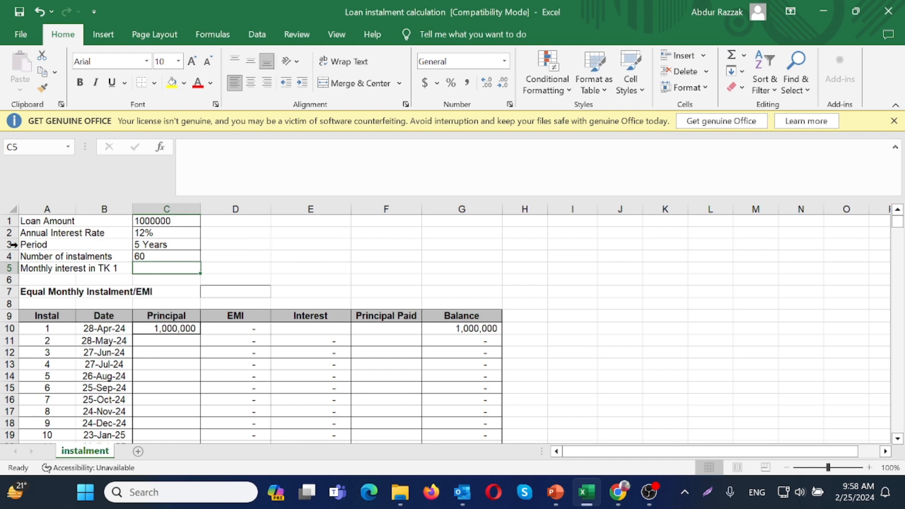
Step: Calculate the monthly interest in TK 1 in cell C5 with the formula =12/(12*100)
{"action": "left_click", "coordinate": [162, 233]}
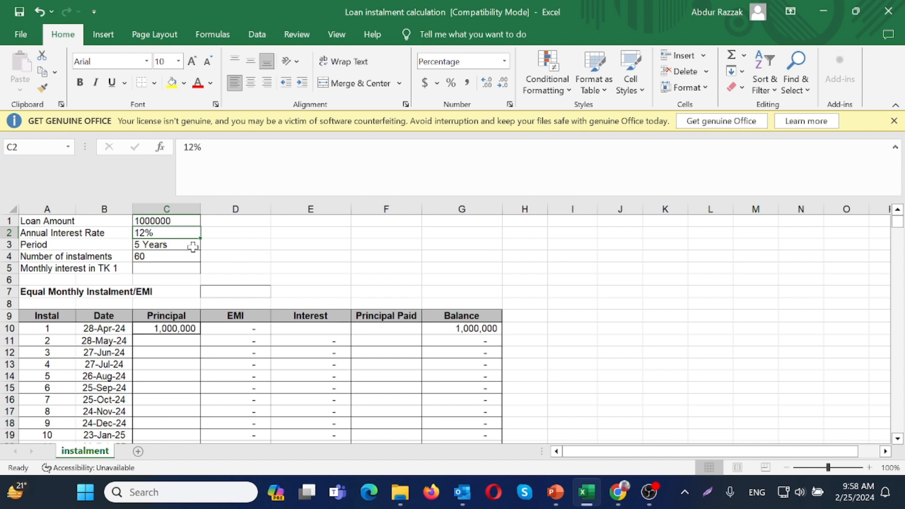
{"action": "left_click", "coordinate": [147, 271]}
{"action": "type", "text": "="}
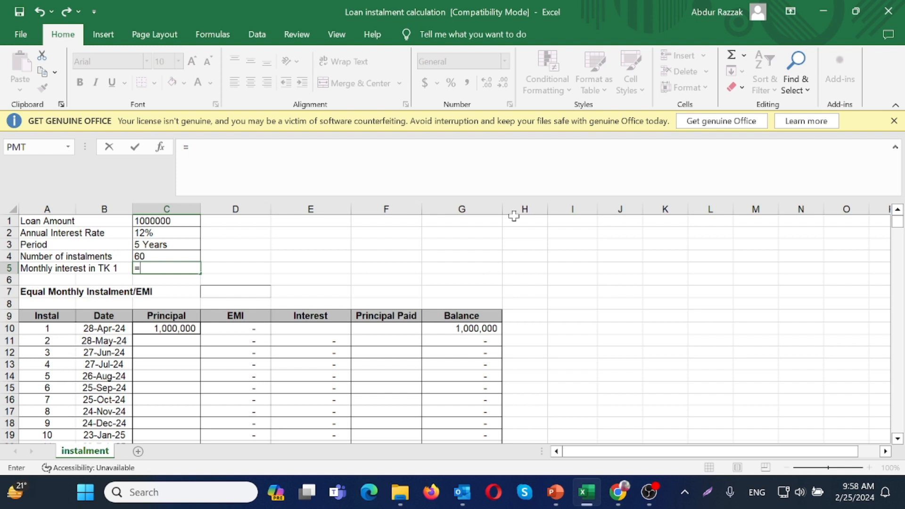
{"action": "type", "text": "12/(12*100"}
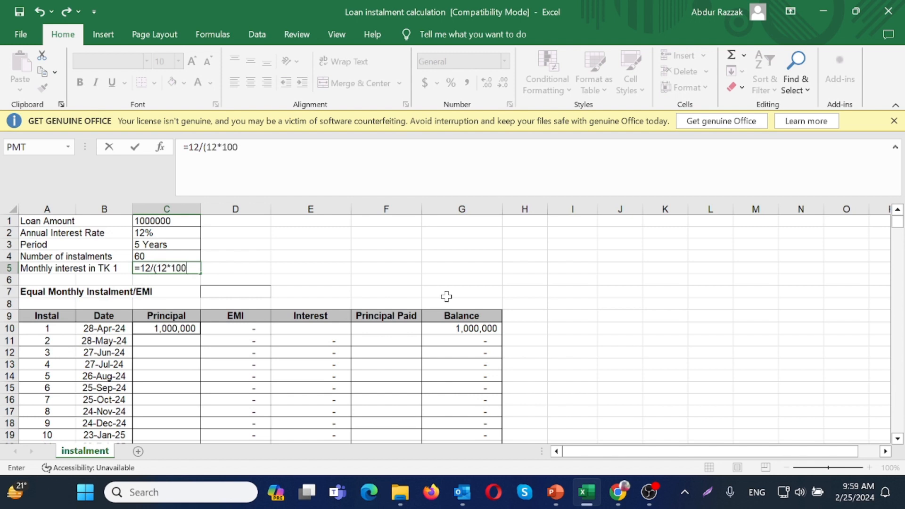
{"action": "type", "text": ")"}
{"action": "key", "text": "Return"}
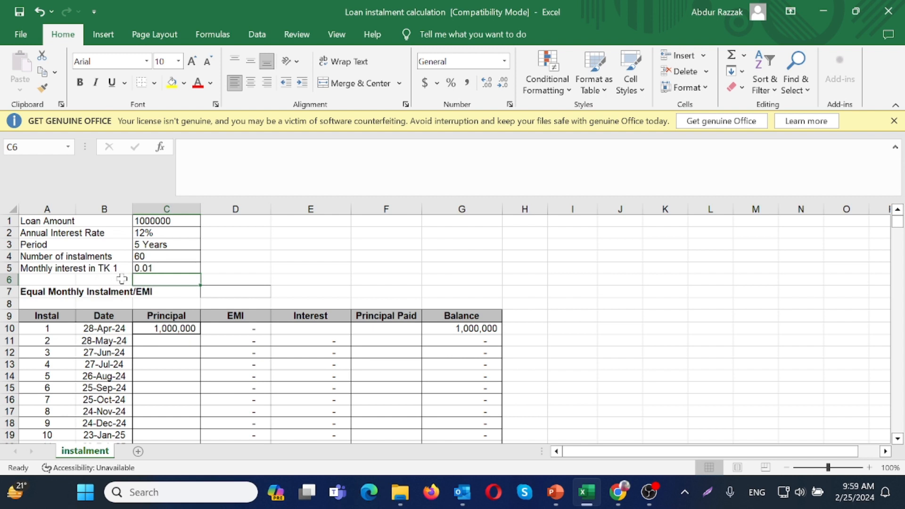
{"action": "left_click", "coordinate": [178, 267]}
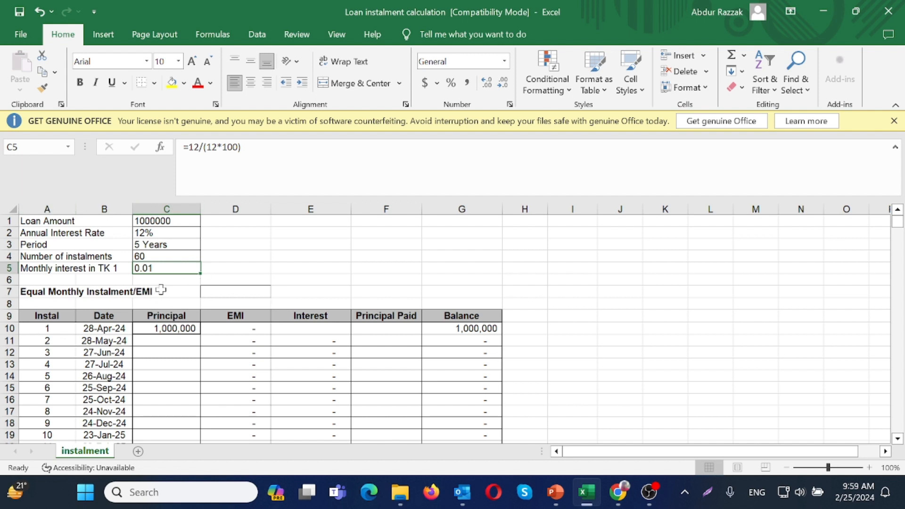
Step: Insert the PMT function from the Financial category into the Equal Monthly Instalment/EMI cell D7
{"action": "left_click", "coordinate": [230, 293]}
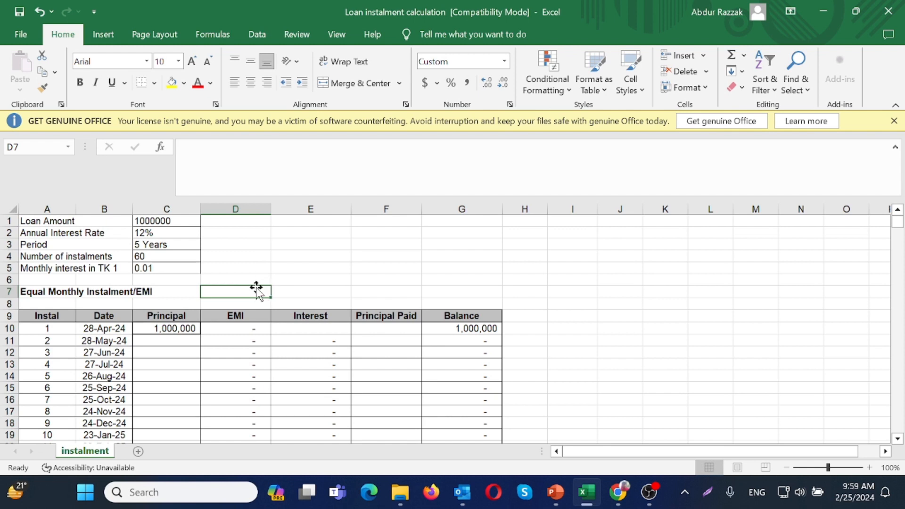
{"action": "type", "text": "="}
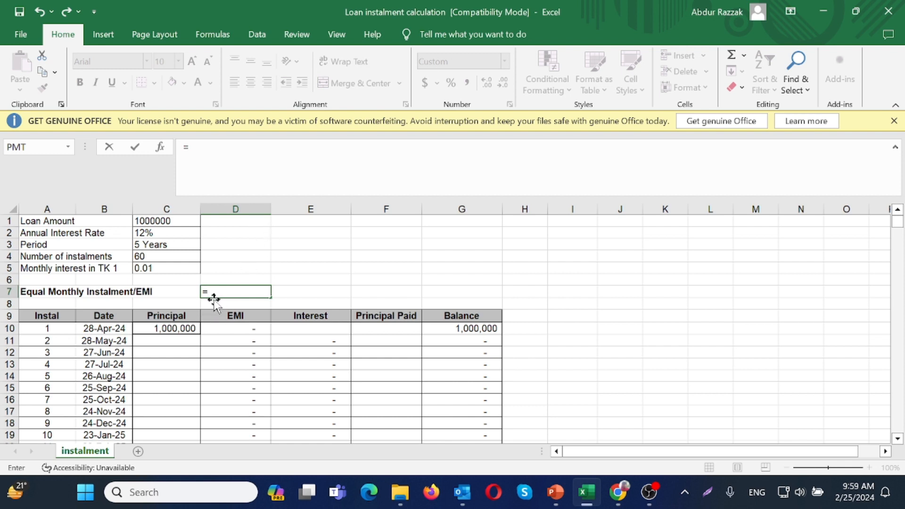
{"action": "left_click", "coordinate": [160, 149]}
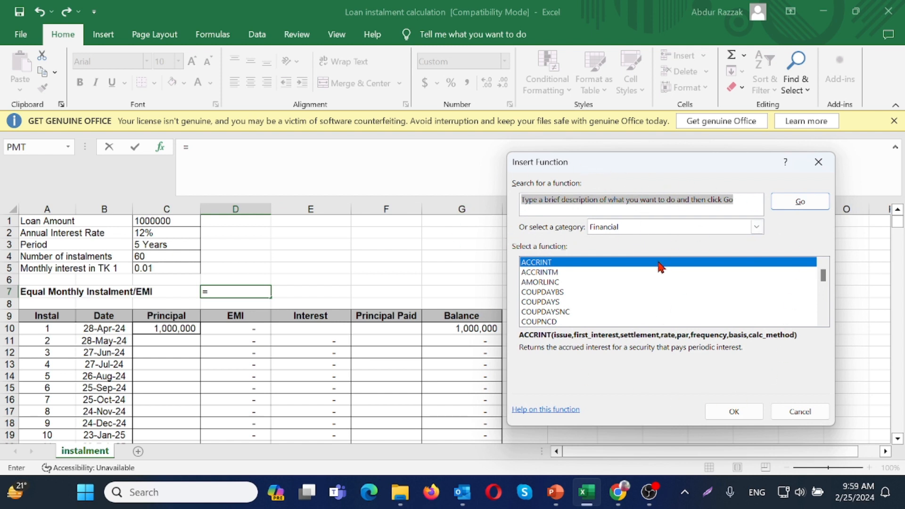
{"action": "left_click", "coordinate": [757, 227]}
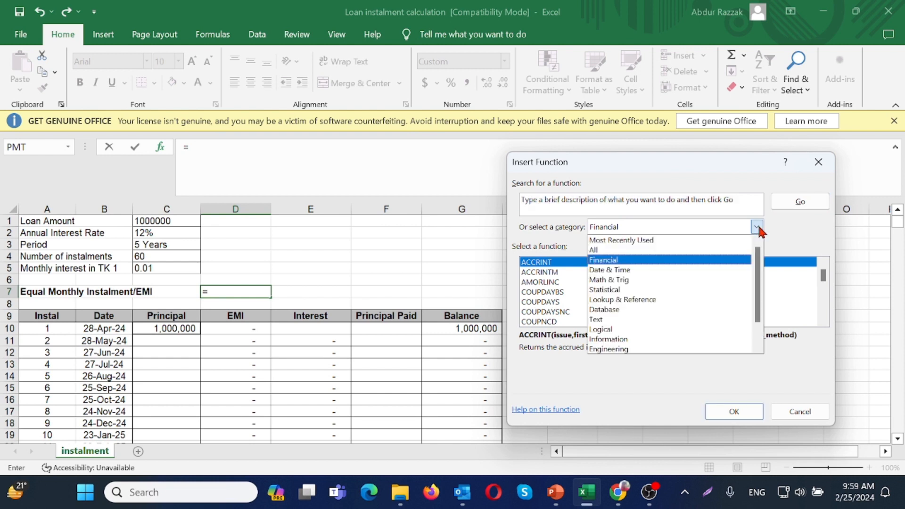
{"action": "left_click", "coordinate": [606, 263]}
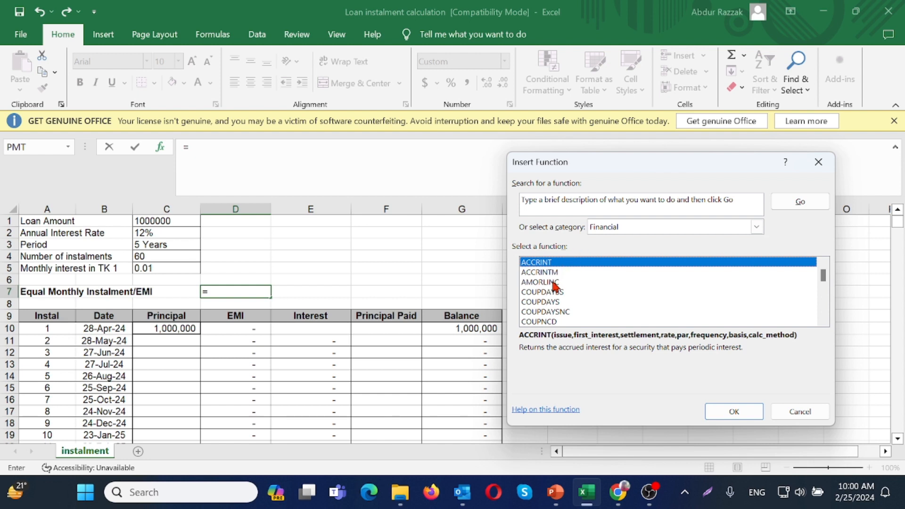
{"action": "scroll", "coordinate": [555, 286], "scroll_direction": "down", "scroll_amount": 7}
{"action": "scroll", "coordinate": [555, 286], "scroll_direction": "down", "scroll_amount": 3}
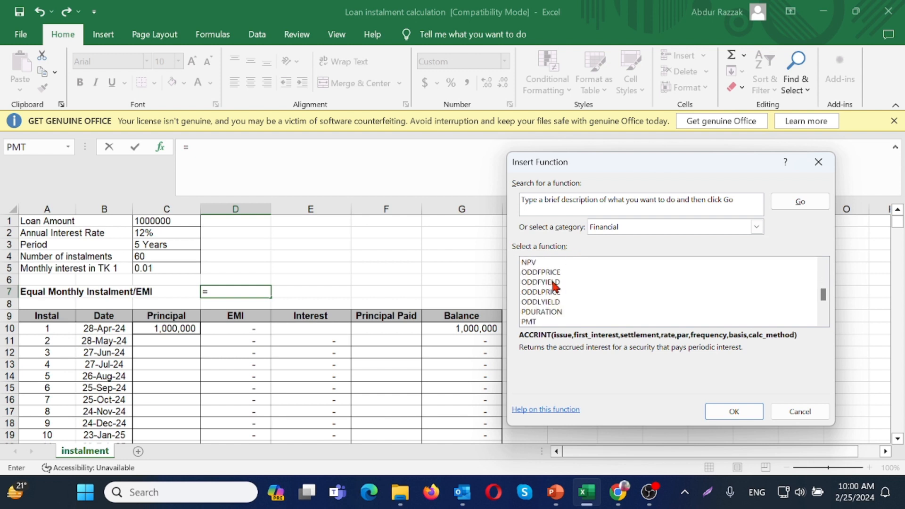
{"action": "left_click", "coordinate": [529, 322]}
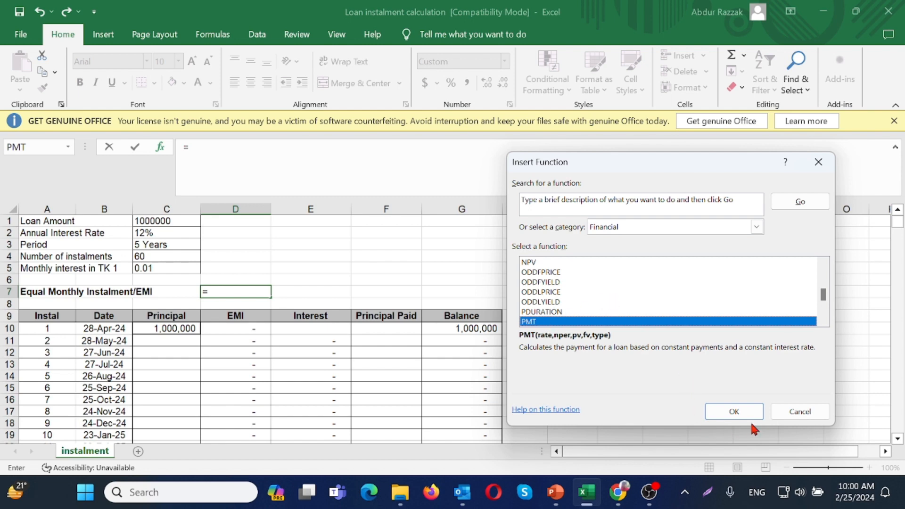
{"action": "left_click", "coordinate": [735, 414]}
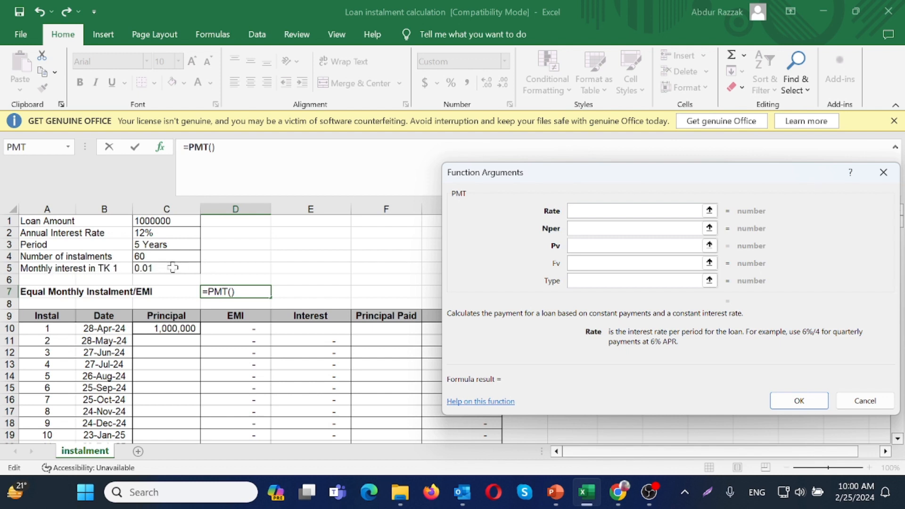
Step: Complete the PMT function with Rate .01, Nper 60, Pv -1000000, Fv 0 and Type 0
{"action": "type", "text": ".01"}
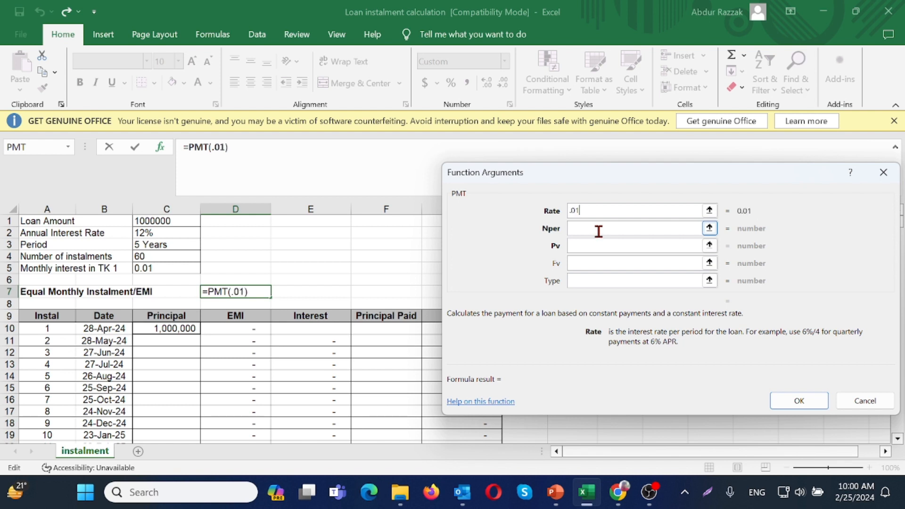
{"action": "left_click", "coordinate": [599, 231]}
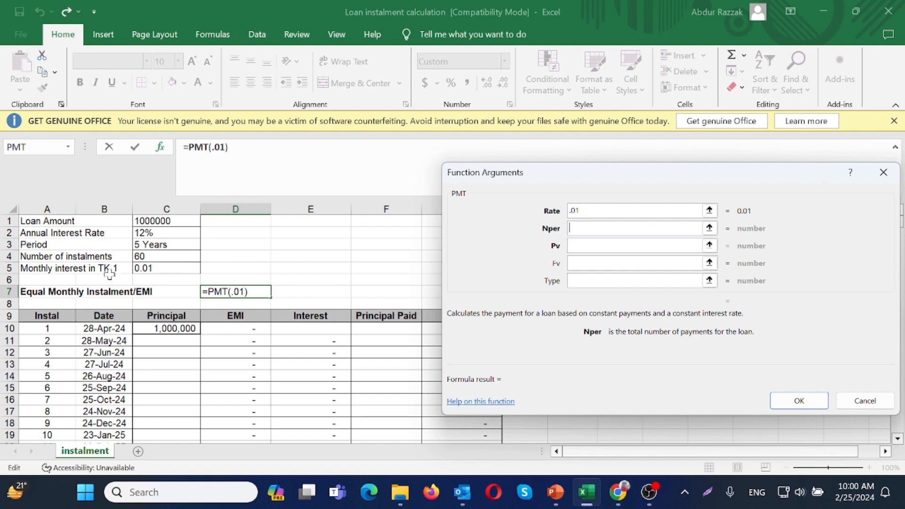
{"action": "type", "text": "60"}
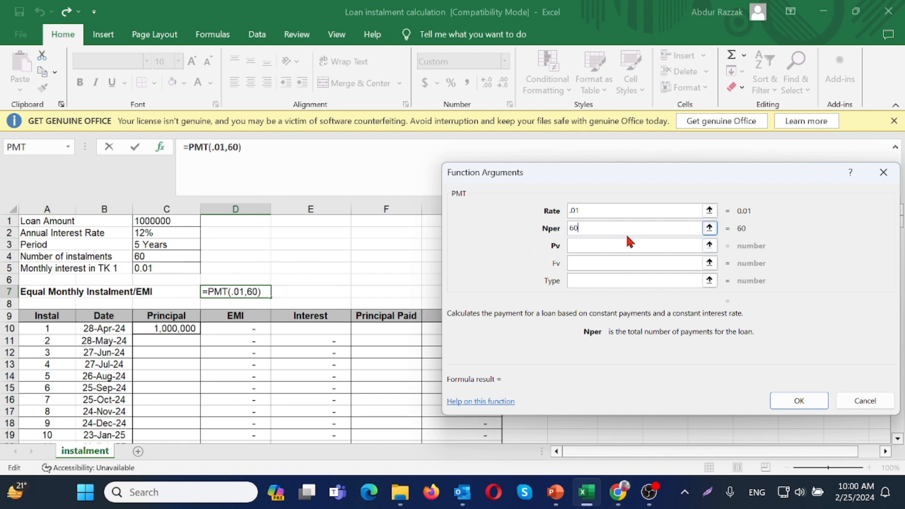
{"action": "left_click", "coordinate": [582, 245]}
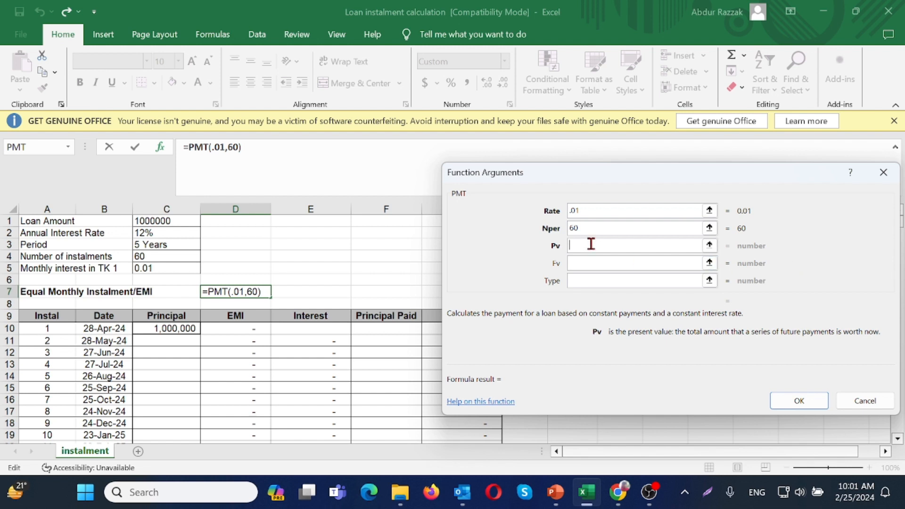
{"action": "type", "text": "-"}
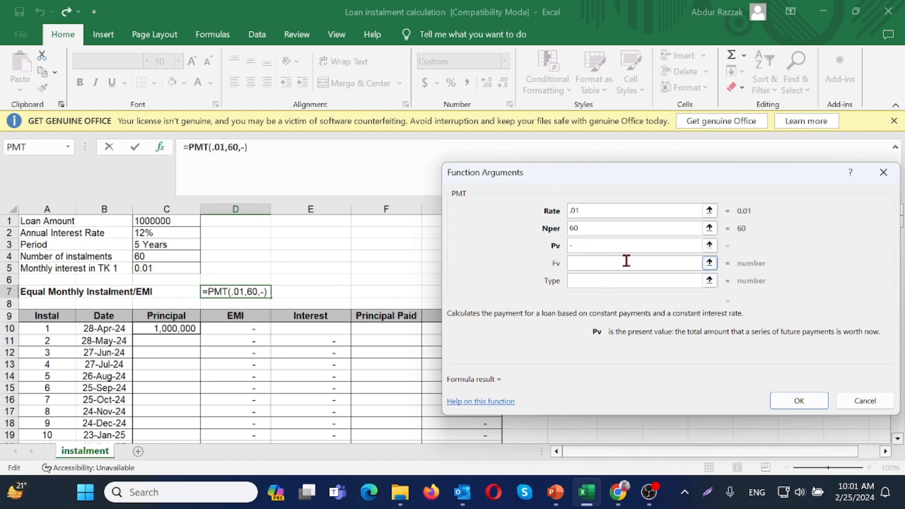
{"action": "type", "text": "1000000"}
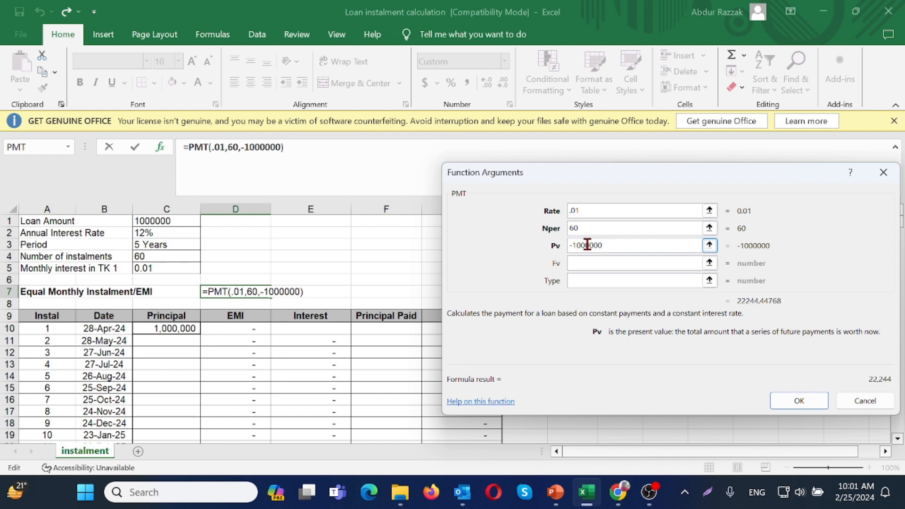
{"action": "left_click", "coordinate": [574, 259]}
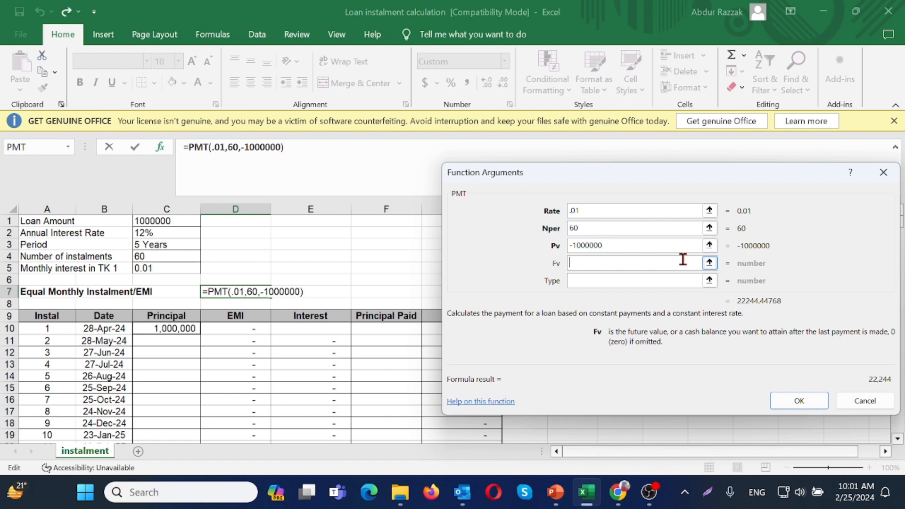
{"action": "type", "text": "0"}
{"action": "left_click", "coordinate": [594, 281]}
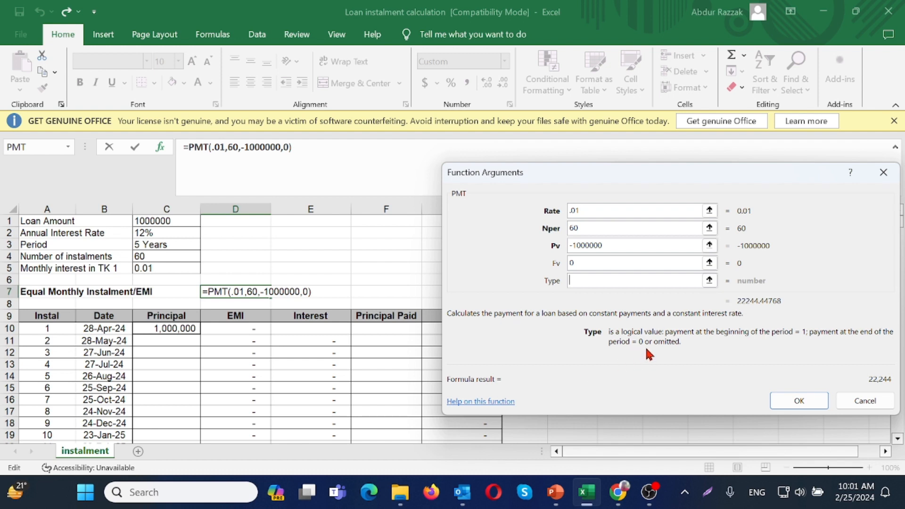
{"action": "type", "text": "0"}
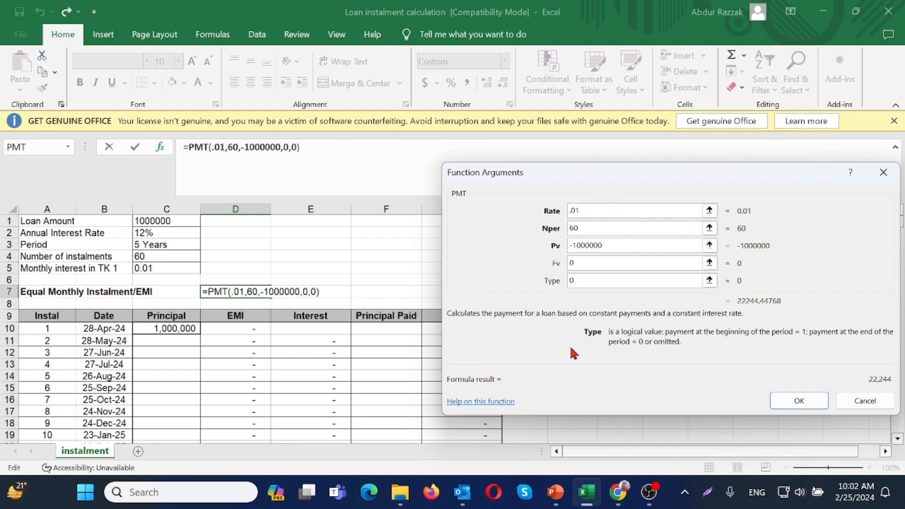
{"action": "left_click", "coordinate": [801, 402]}
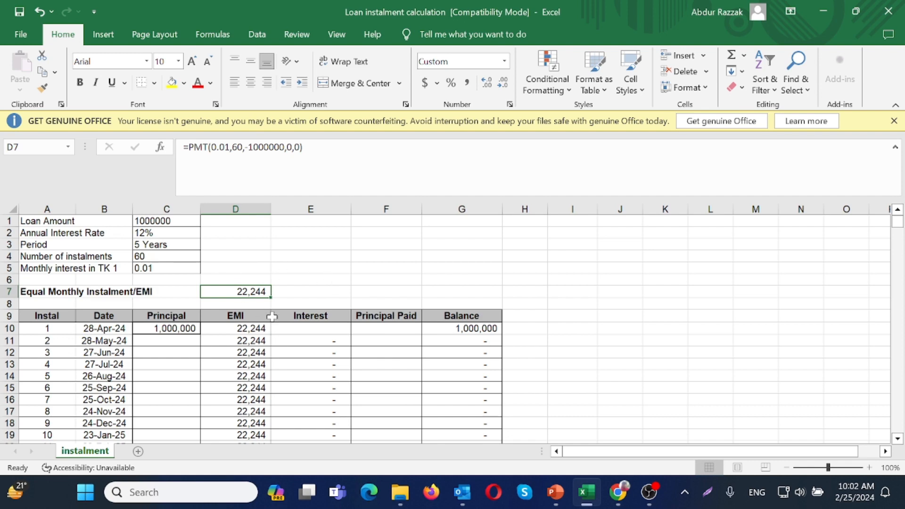
Step: Examine the instalment schedule's EMI column from the first to the last instalment, and the first instalment date
{"action": "scroll", "coordinate": [273, 317], "scroll_direction": "down", "scroll_amount": 3}
{"action": "scroll", "coordinate": [272, 318], "scroll_direction": "up", "scroll_amount": 2}
{"action": "scroll", "coordinate": [272, 317], "scroll_direction": "up", "scroll_amount": 2}
{"action": "left_click", "coordinate": [47, 330]}
{"action": "scroll", "coordinate": [47, 332], "scroll_direction": "down", "scroll_amount": 18}
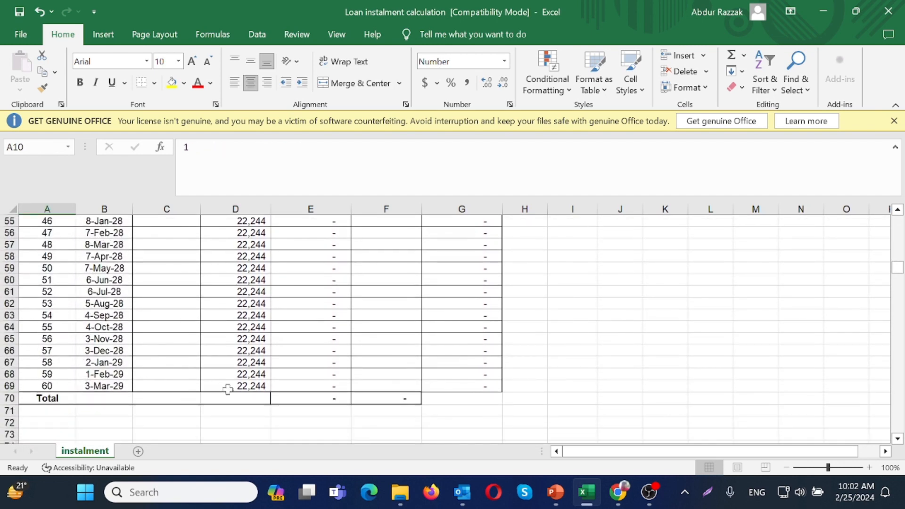
{"action": "left_click", "coordinate": [253, 386]}
{"action": "scroll", "coordinate": [252, 378], "scroll_direction": "up", "scroll_amount": 18}
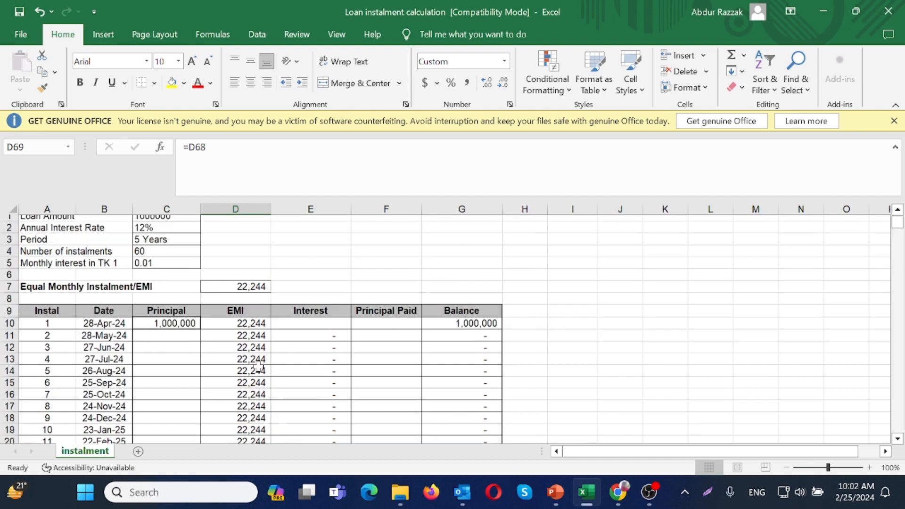
{"action": "scroll", "coordinate": [253, 349], "scroll_direction": "down", "scroll_amount": 9}
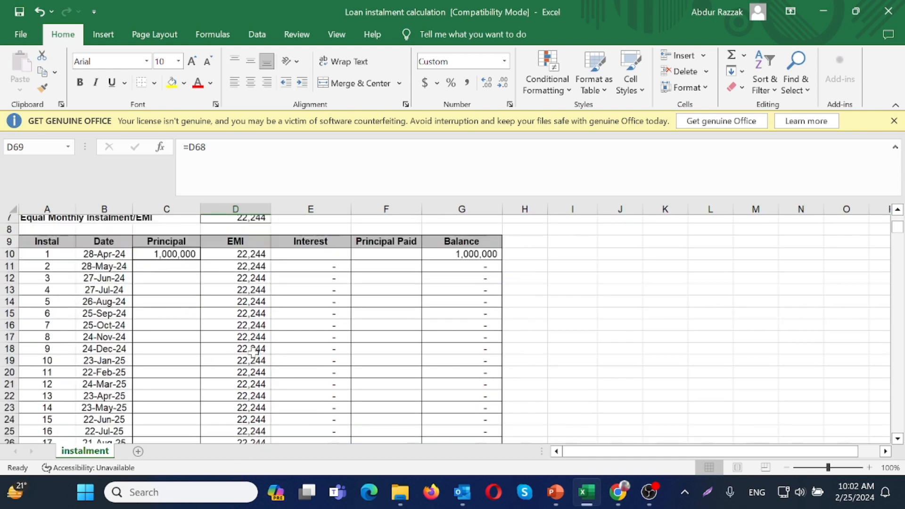
{"action": "scroll", "coordinate": [253, 354], "scroll_direction": "down", "scroll_amount": 12}
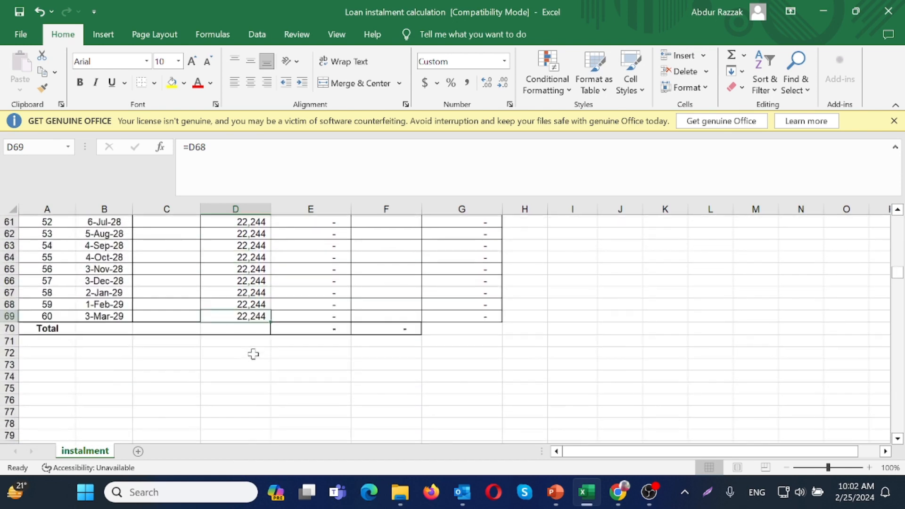
{"action": "scroll", "coordinate": [253, 354], "scroll_direction": "up", "scroll_amount": 18}
{"action": "scroll", "coordinate": [254, 354], "scroll_direction": "up", "scroll_amount": 3}
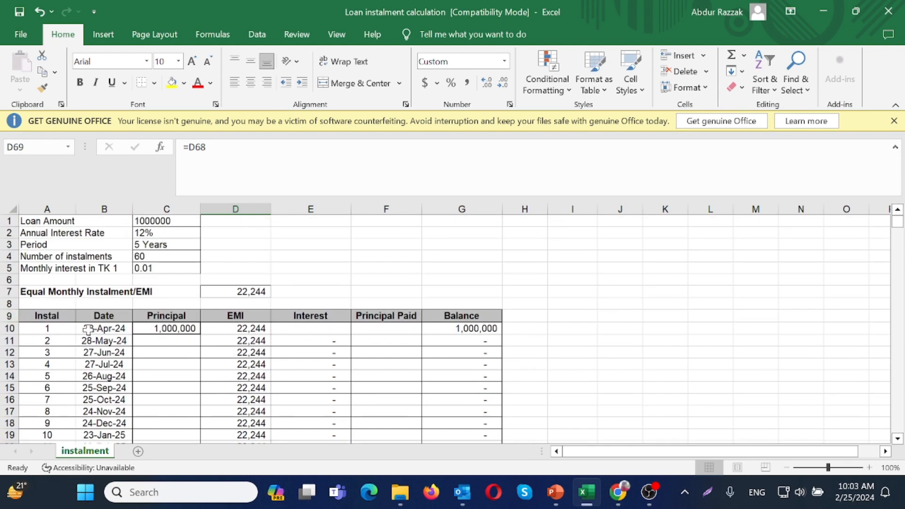
{"action": "left_click", "coordinate": [120, 328]}
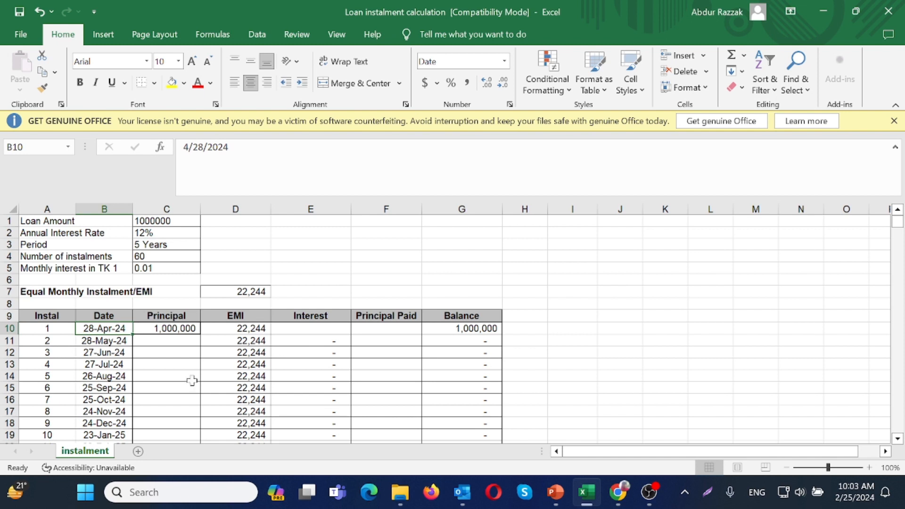
Step: Calculate the first instalment's Interest in cell E10 with the formula =(C10*12%)/12
{"action": "left_click", "coordinate": [325, 328]}
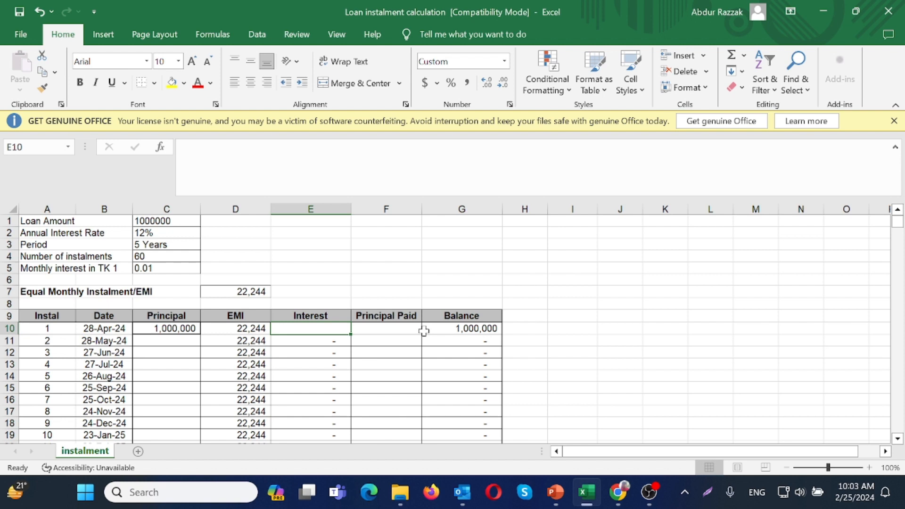
{"action": "type", "text": "="}
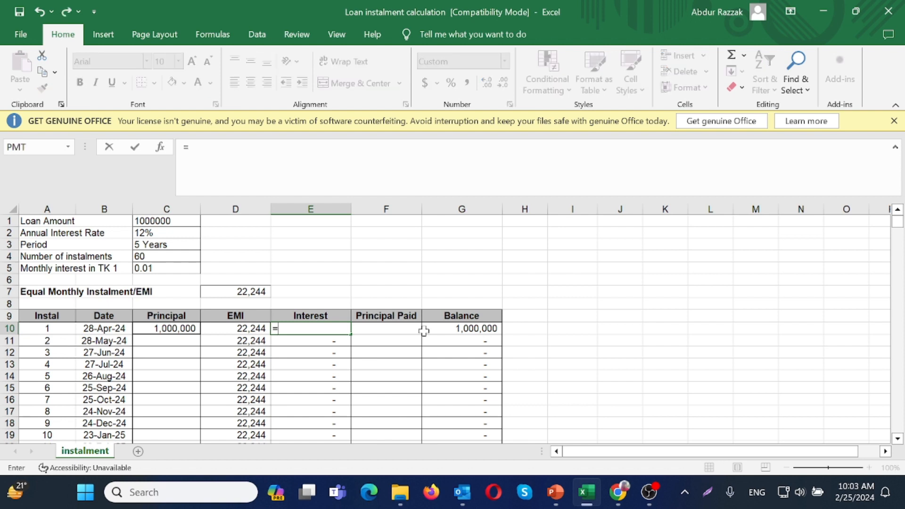
{"action": "left_click", "coordinate": [170, 328]}
{"action": "type", "text": "*"}
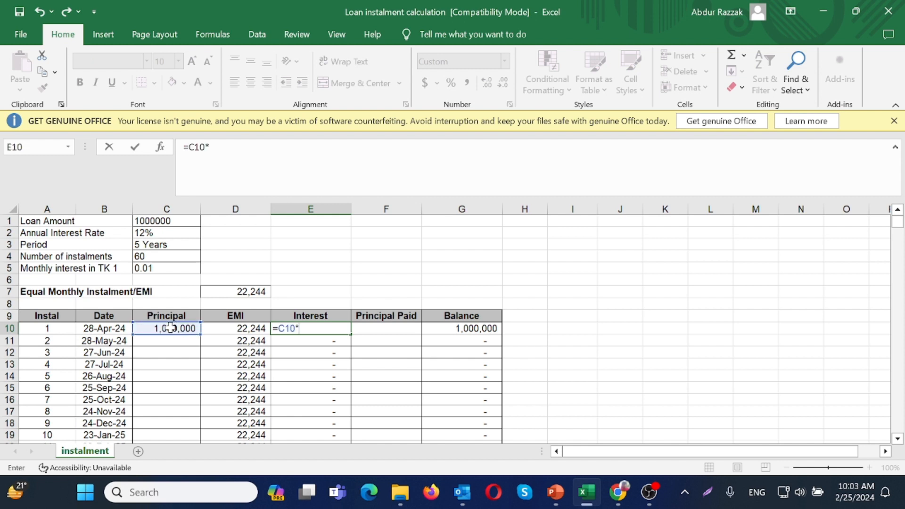
{"action": "type", "text": "12%)"}
{"action": "left_click", "coordinate": [280, 329]}
{"action": "type", "text": "("}
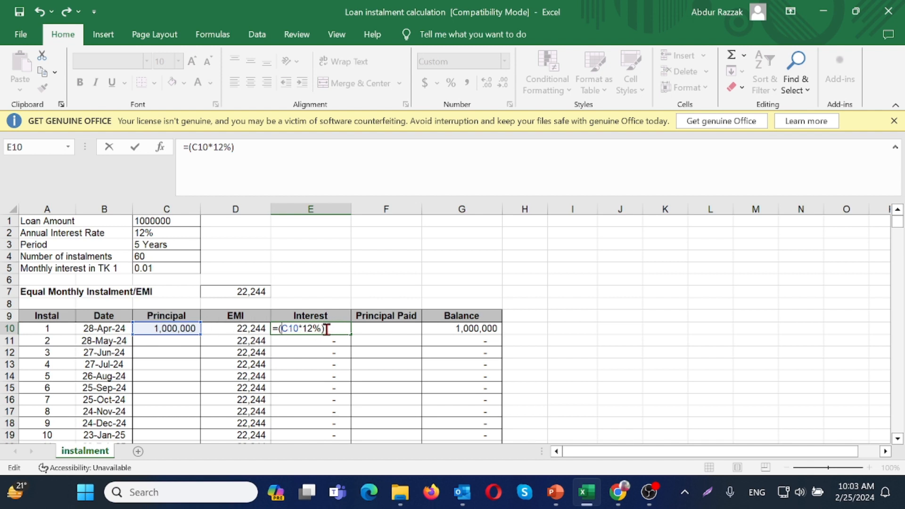
{"action": "type", "text": "/12"}
{"action": "key", "text": "Return"}
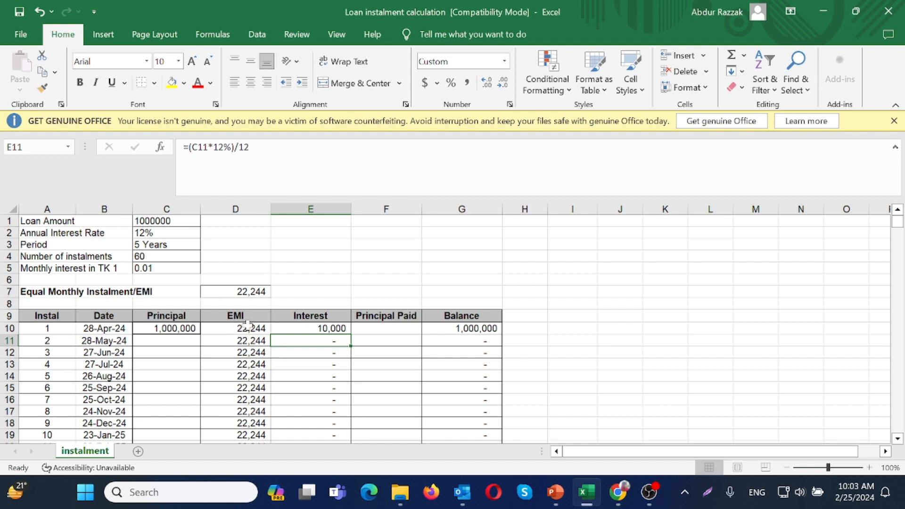
{"action": "left_click", "coordinate": [315, 328]}
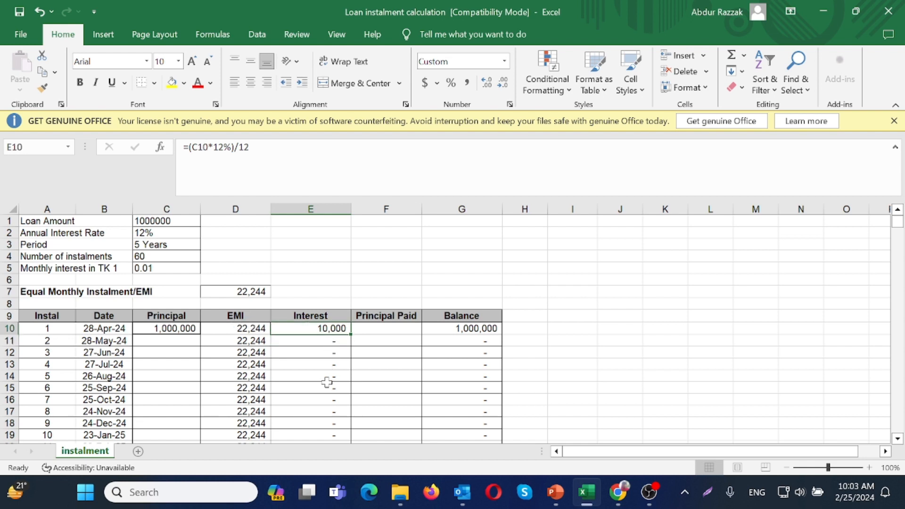
Step: Calculate the first instalment's Principal Paid in cell F10 with the formula =D10-E10
{"action": "left_click", "coordinate": [407, 325]}
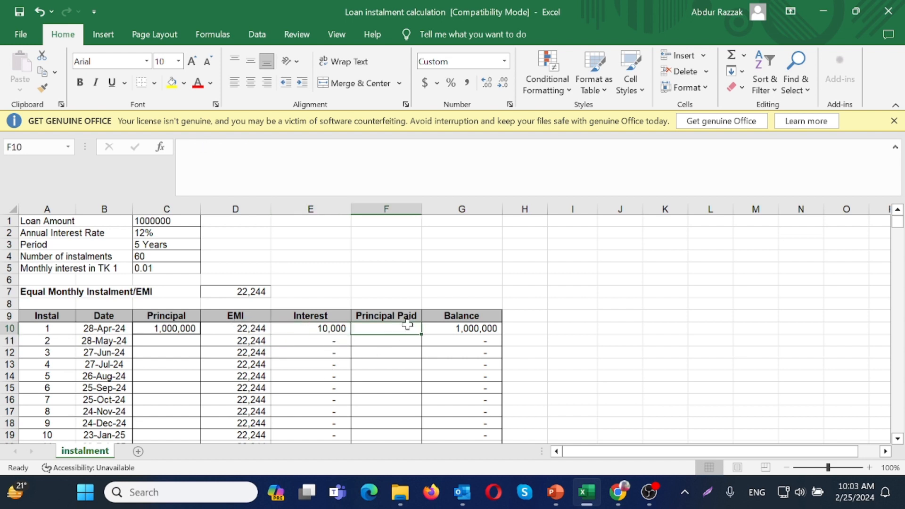
{"action": "type", "text": "="}
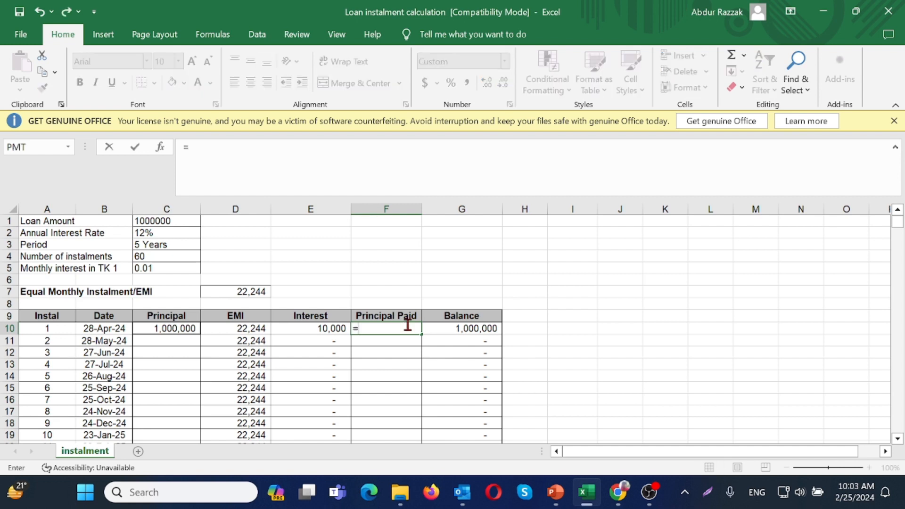
{"action": "left_click", "coordinate": [260, 329]}
{"action": "type", "text": "-"}
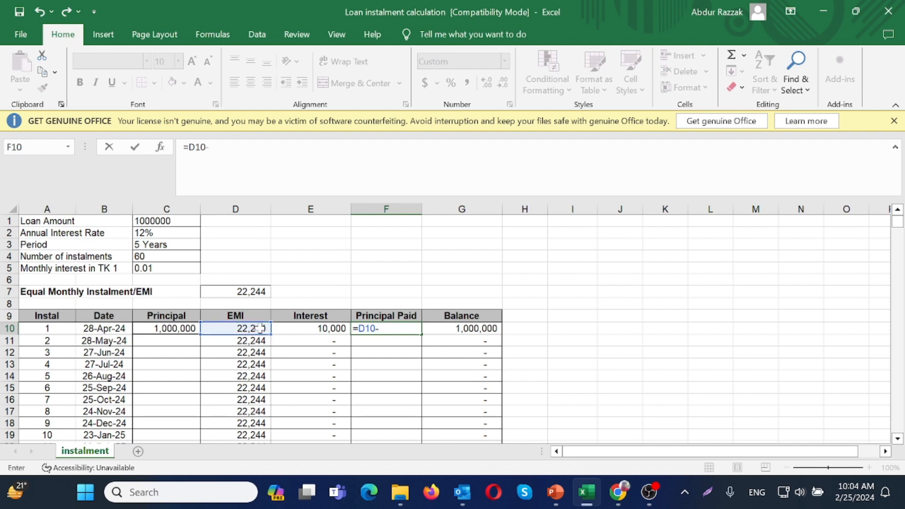
{"action": "left_click", "coordinate": [326, 330]}
{"action": "key", "text": "Return"}
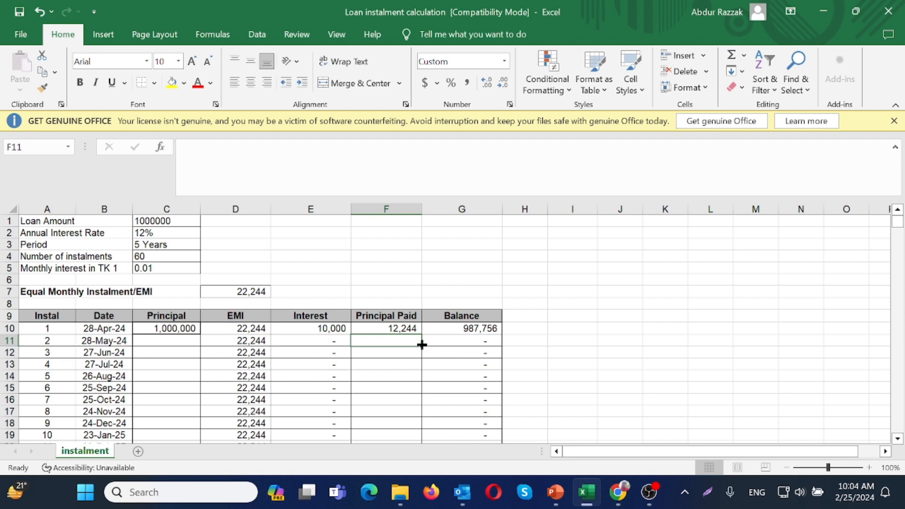
{"action": "left_click", "coordinate": [326, 327]}
{"action": "left_click", "coordinate": [403, 328]}
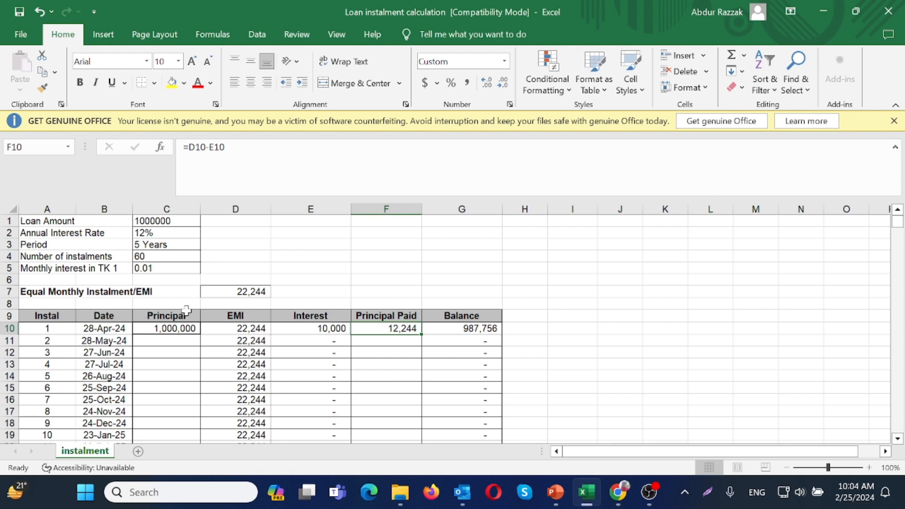
Step: Fill the Interest, Principal Paid and Balance formulas from E10:G10 down through instalment 60 in row 69
{"action": "left_click", "coordinate": [488, 325]}
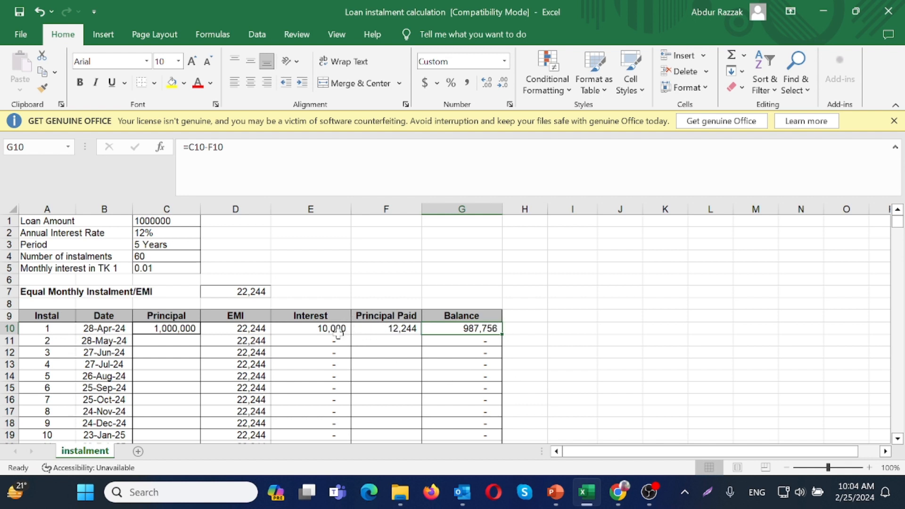
{"action": "mouse_move", "coordinate": [335, 325]}
{"action": "left_mouse_down"}
{"action": "mouse_move", "coordinate": [486, 328]}
{"action": "mouse_move", "coordinate": [453, 329]}
{"action": "mouse_move", "coordinate": [503, 351]}
{"action": "mouse_move", "coordinate": [501, 464]}
{"action": "mouse_move", "coordinate": [495, 415]}
{"action": "left_mouse_up"}
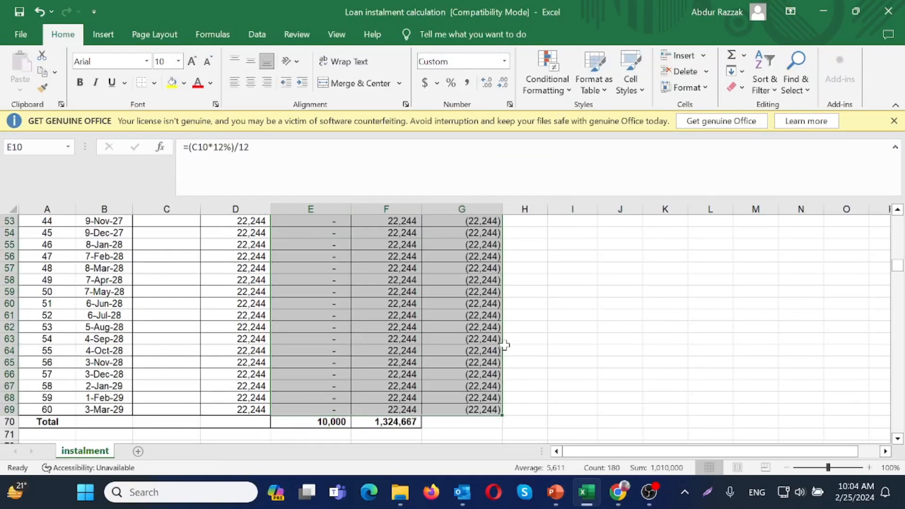
{"action": "scroll", "coordinate": [504, 344], "scroll_direction": "up", "scroll_amount": 17}
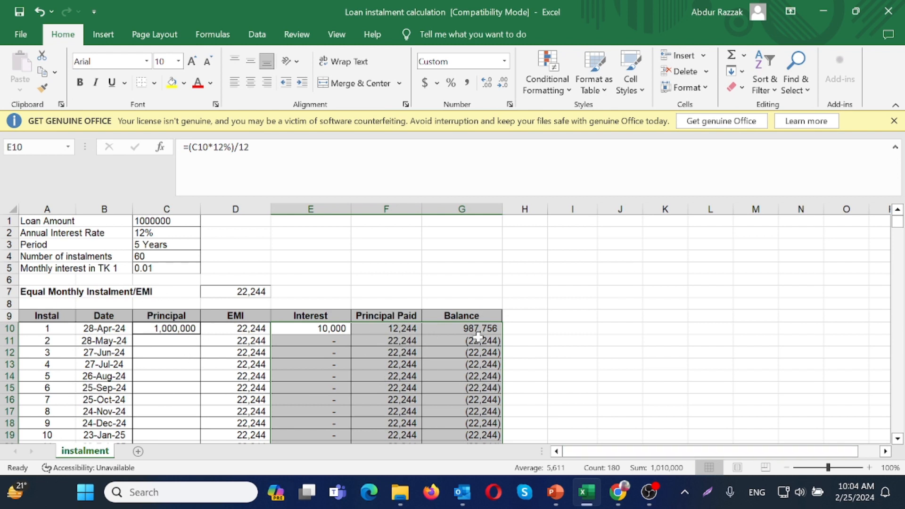
Step: Link the second instalment's Principal in C11 to the previous balance with =G10 and fill it down to C69
{"action": "left_click", "coordinate": [174, 344]}
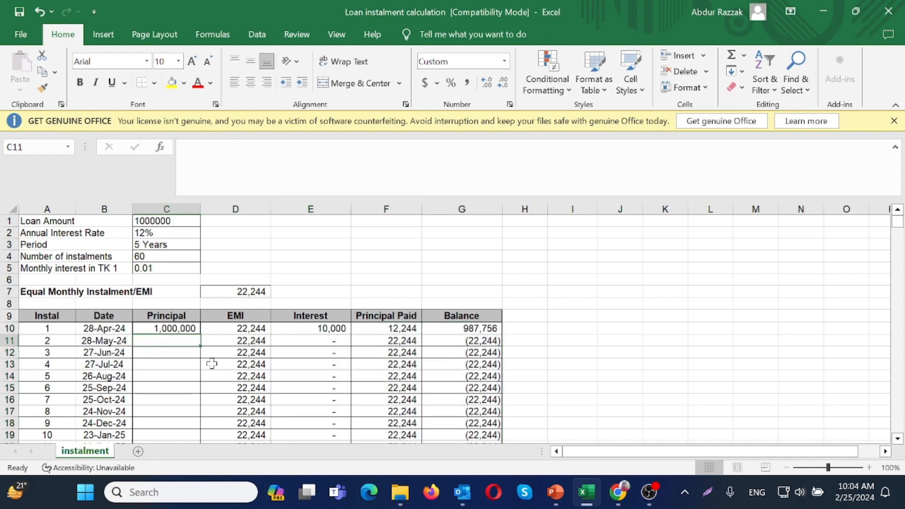
{"action": "type", "text": "="}
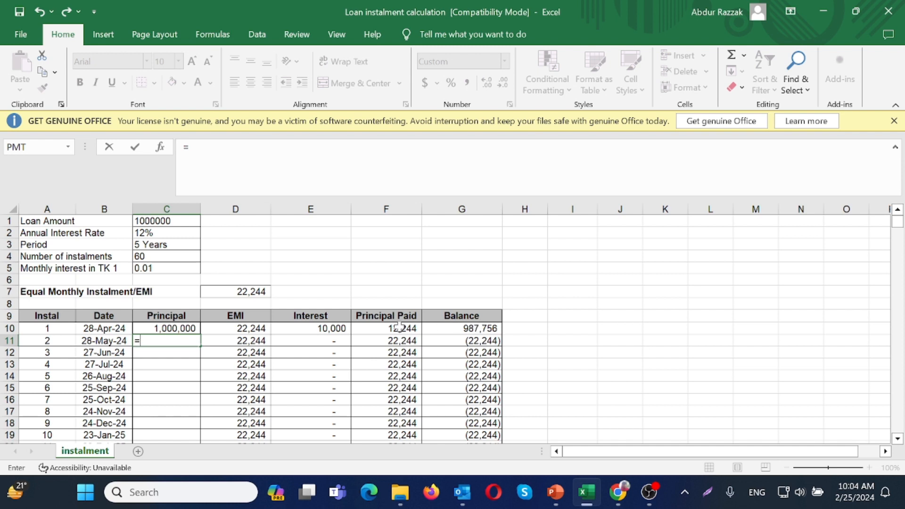
{"action": "left_click", "coordinate": [465, 328]}
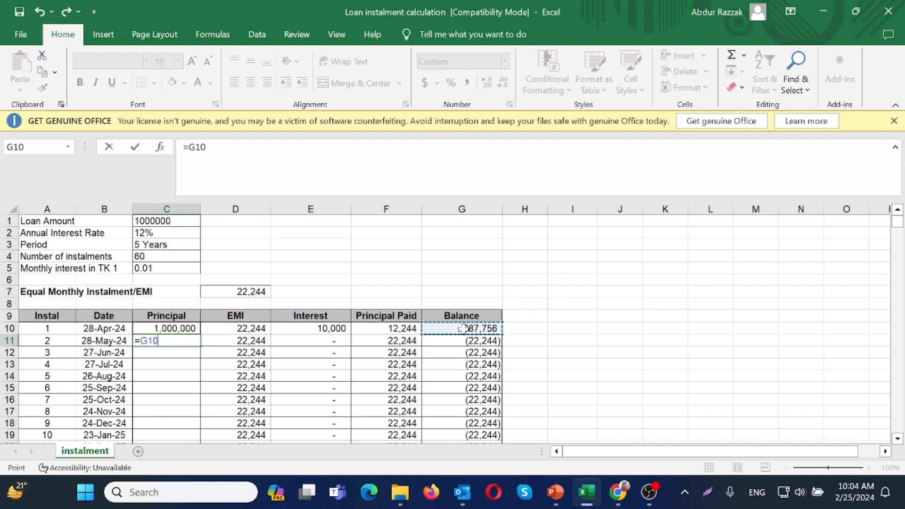
{"action": "key", "text": "Return"}
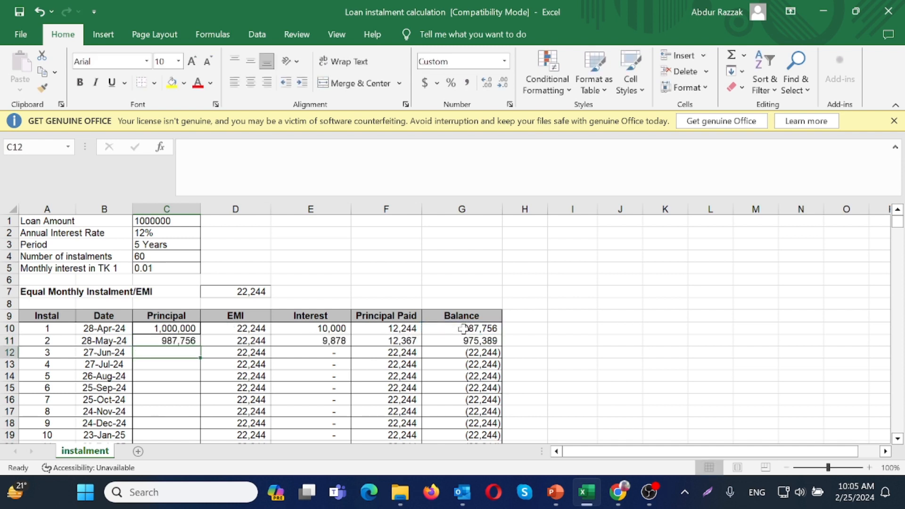
{"action": "left_click", "coordinate": [167, 338]}
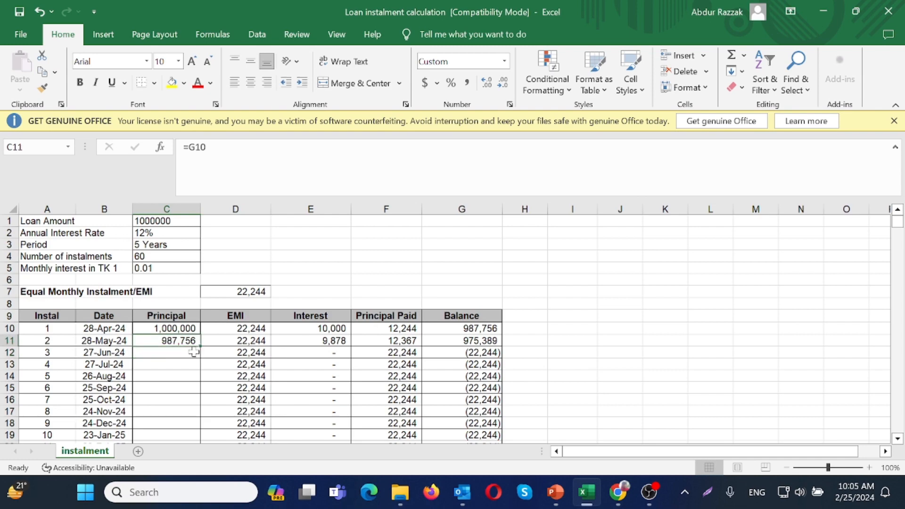
{"action": "left_click_drag", "start_coordinate": [200, 350], "coordinate": [186, 412]}
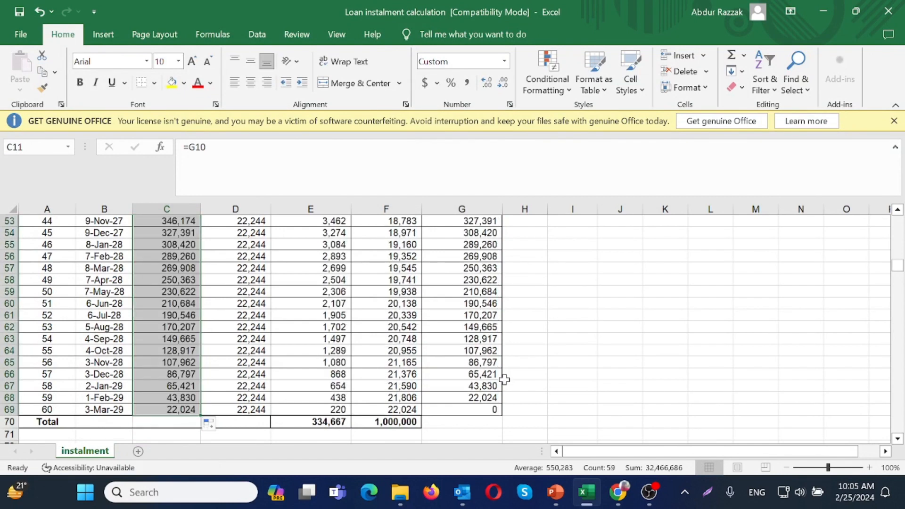
Step: Examine the completed schedule's Balance, Interest and Principal Paid formulas in the first instalments, and its rows down to the Total
{"action": "scroll", "coordinate": [354, 422], "scroll_direction": "up", "scroll_amount": 17}
{"action": "scroll", "coordinate": [355, 374], "scroll_direction": "down", "scroll_amount": 3}
{"action": "scroll", "coordinate": [355, 374], "scroll_direction": "up", "scroll_amount": 3}
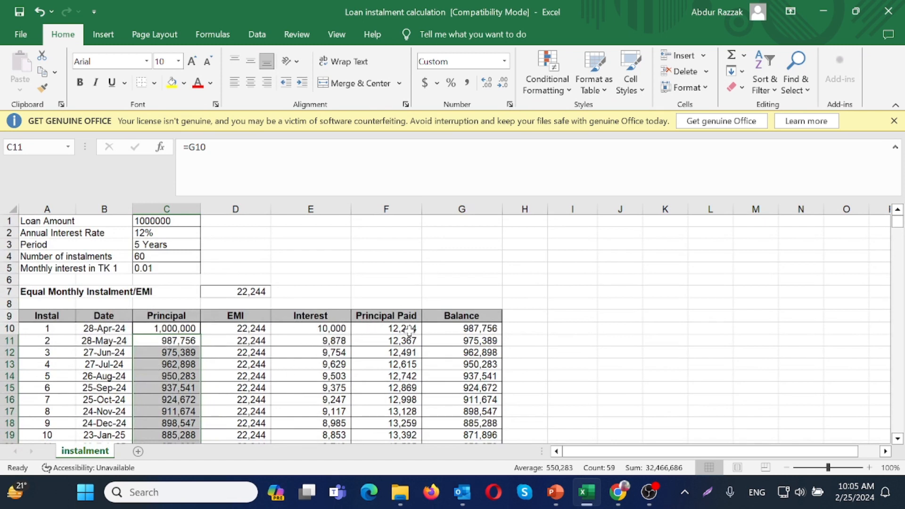
{"action": "left_click", "coordinate": [467, 329]}
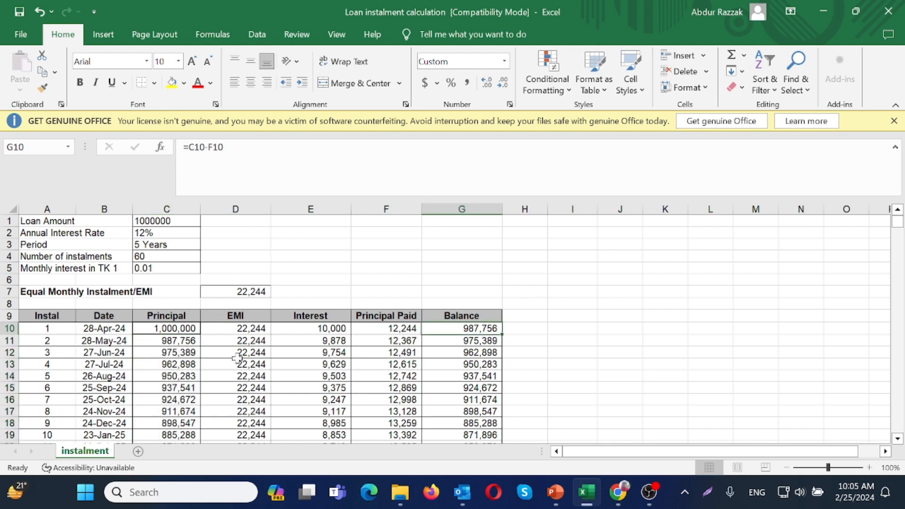
{"action": "left_click", "coordinate": [337, 343]}
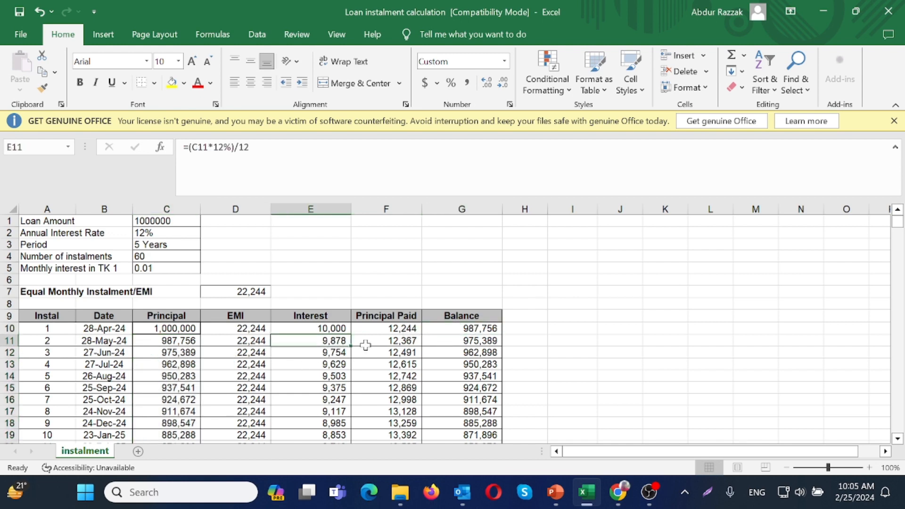
{"action": "left_click", "coordinate": [409, 343]}
{"action": "scroll", "coordinate": [437, 373], "scroll_direction": "down", "scroll_amount": 9}
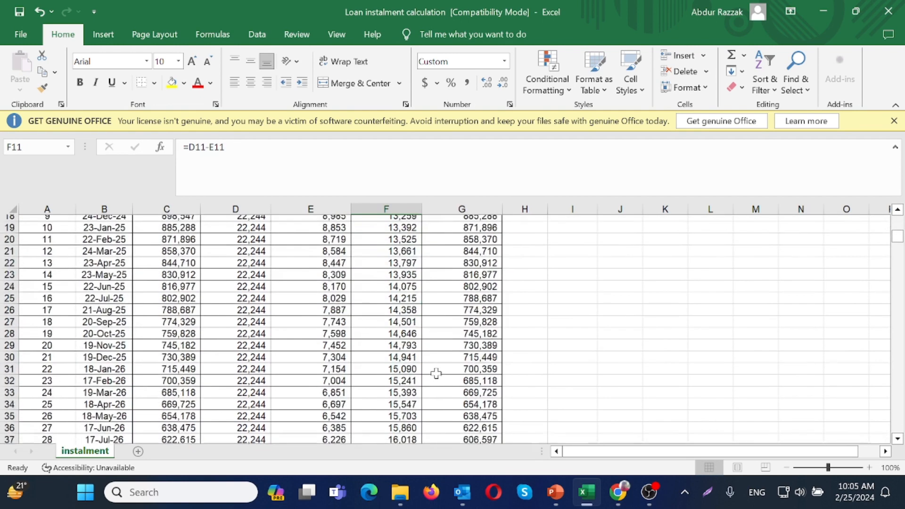
{"action": "scroll", "coordinate": [436, 374], "scroll_direction": "down", "scroll_amount": 10}
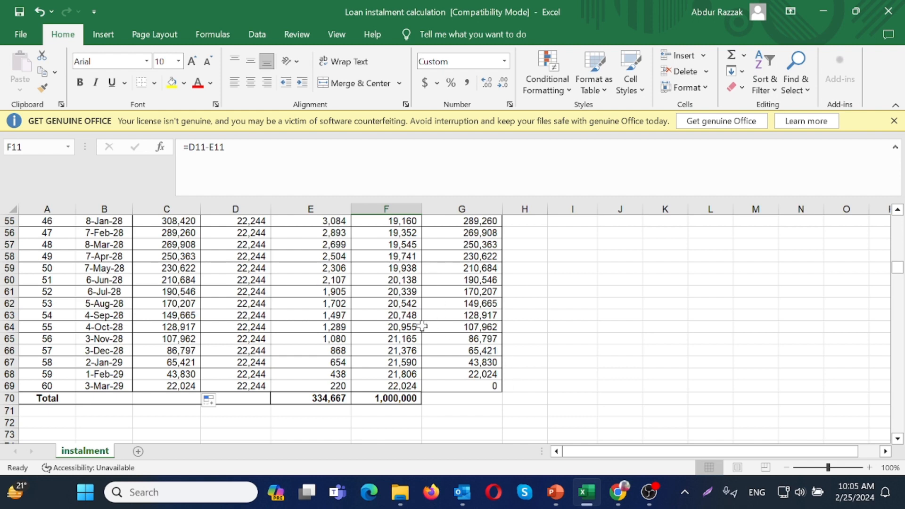
{"action": "scroll", "coordinate": [292, 341], "scroll_direction": "up", "scroll_amount": 3}
{"action": "scroll", "coordinate": [112, 364], "scroll_direction": "up", "scroll_amount": 3}
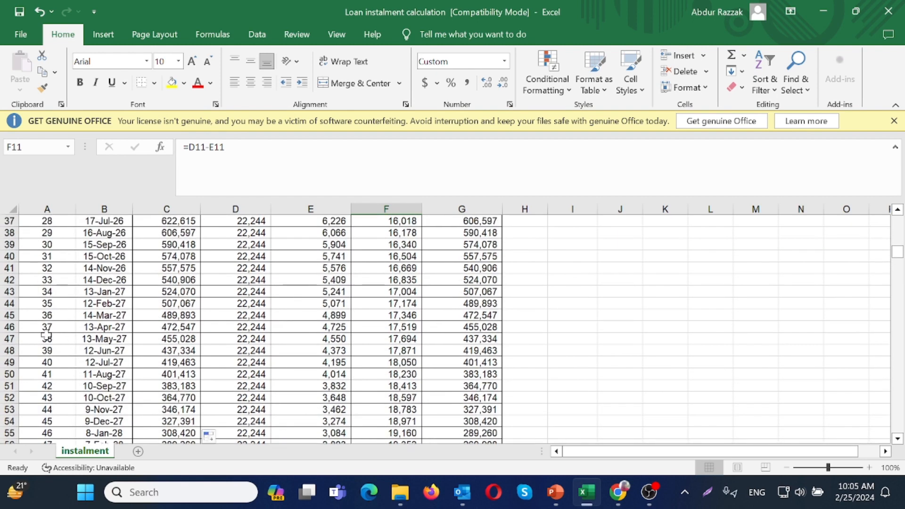
Step: Examine the remaining balance at instalment 37 and the Total row's sums for Interest and Principal Paid
{"action": "left_click", "coordinate": [42, 326]}
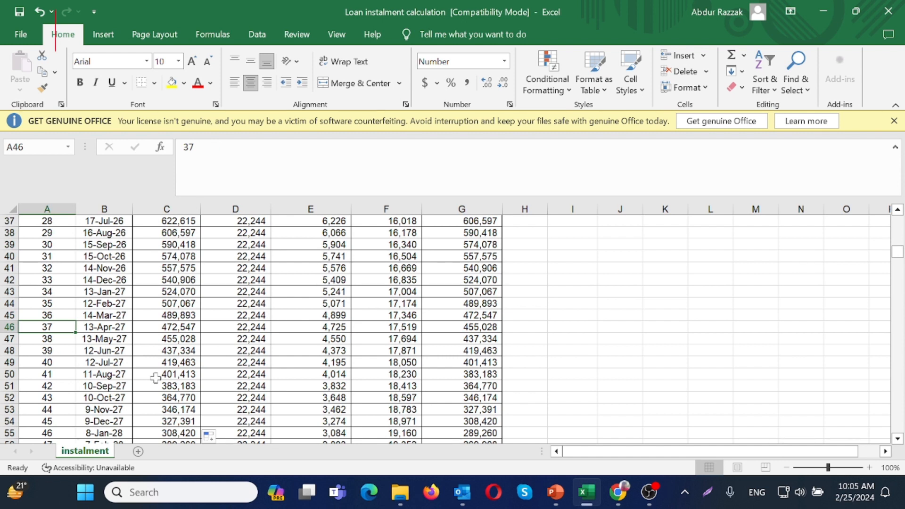
{"action": "left_click", "coordinate": [480, 327]}
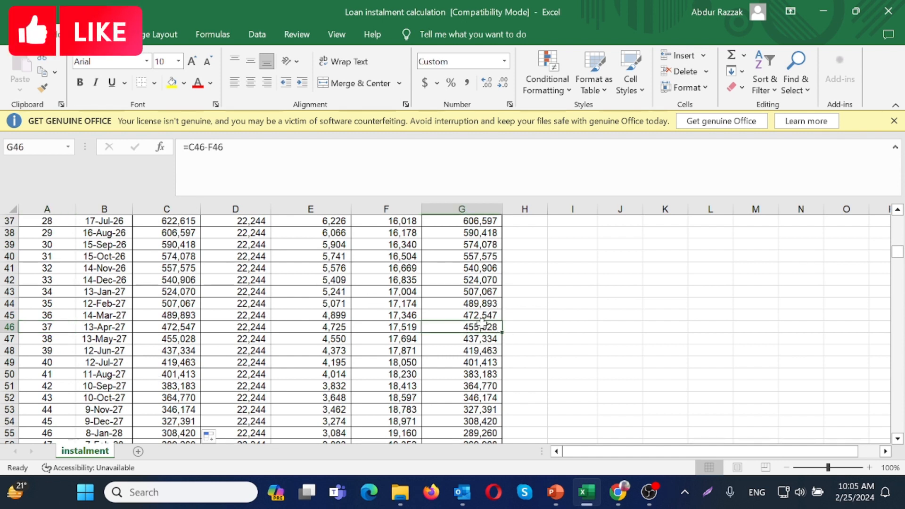
{"action": "scroll", "coordinate": [290, 366], "scroll_direction": "down", "scroll_amount": 6}
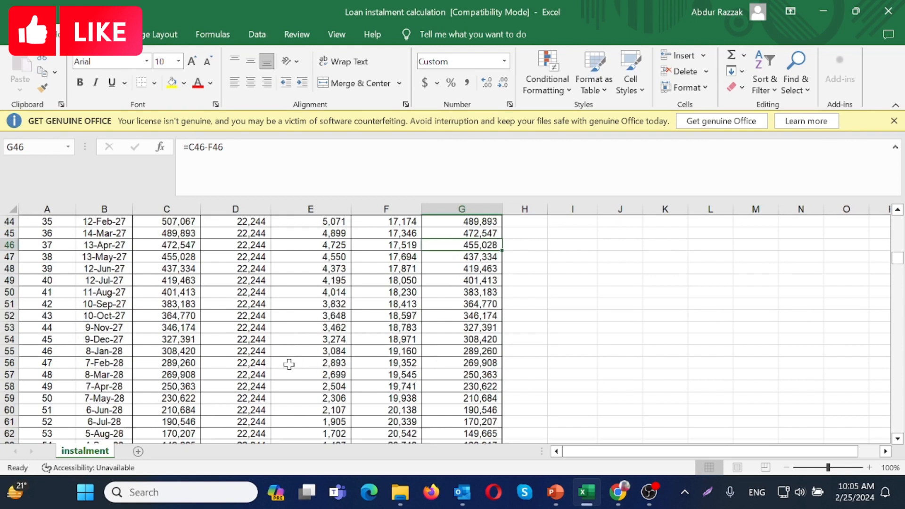
{"action": "scroll", "coordinate": [264, 355], "scroll_direction": "up", "scroll_amount": 12}
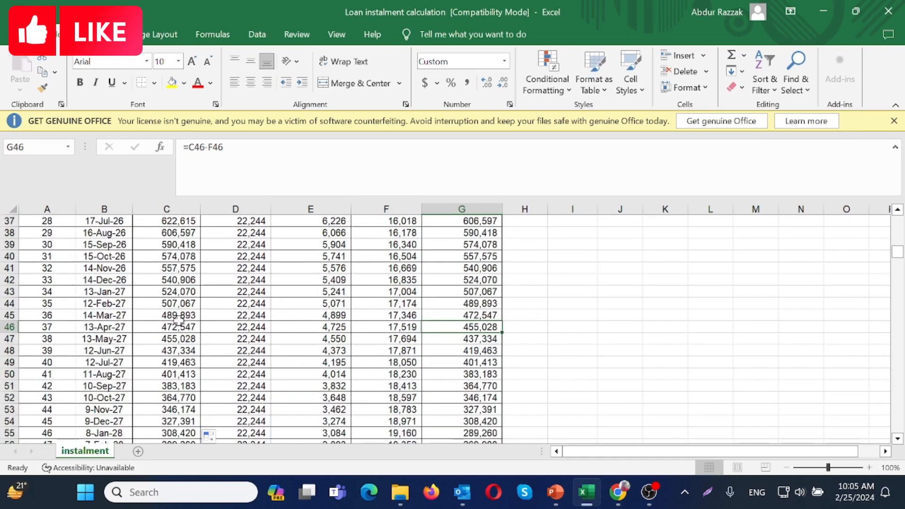
{"action": "scroll", "coordinate": [325, 362], "scroll_direction": "down", "scroll_amount": 12}
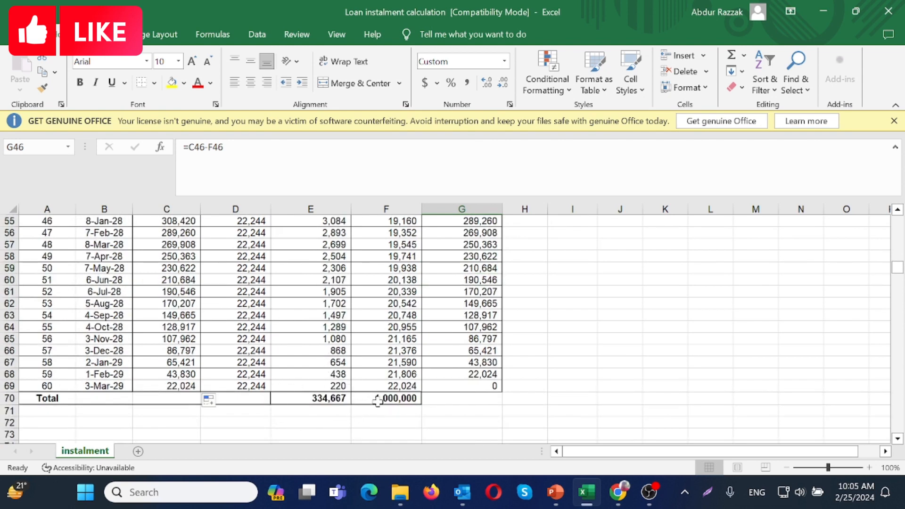
{"action": "left_click", "coordinate": [323, 397]}
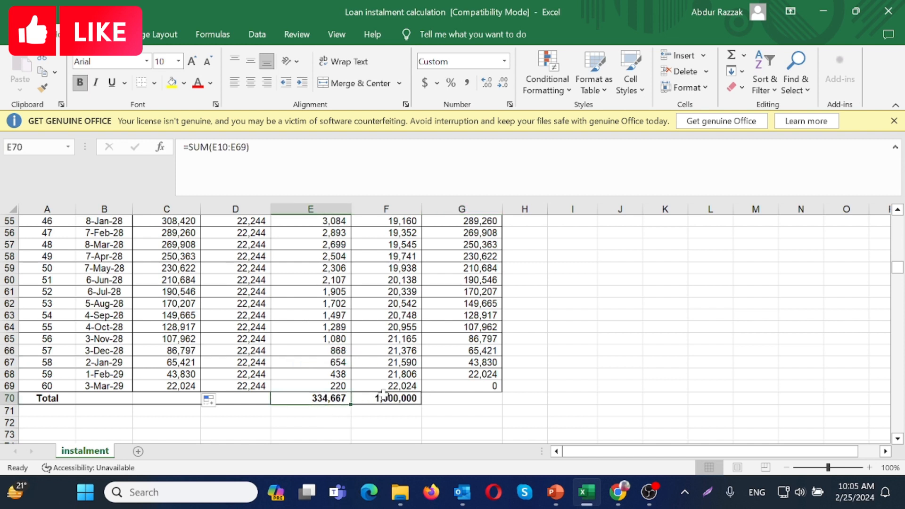
{"action": "left_click", "coordinate": [413, 399]}
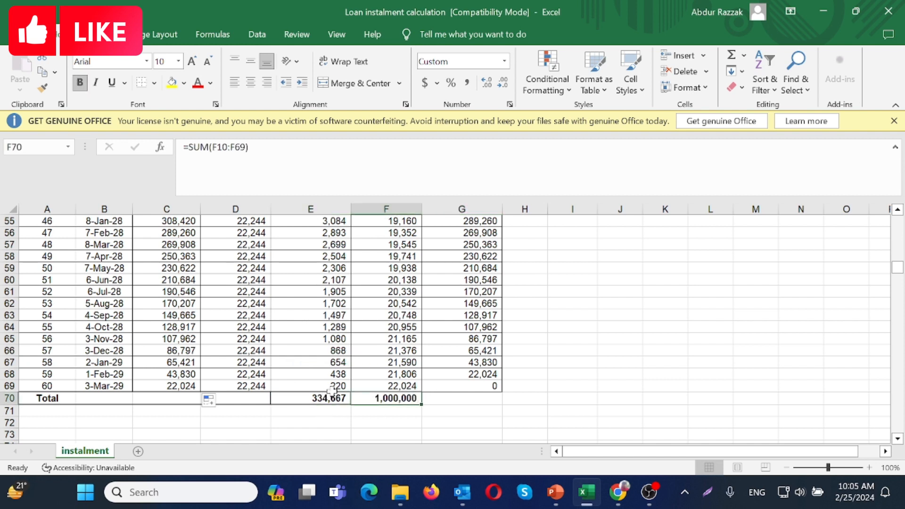
{"action": "left_click", "coordinate": [330, 397]}
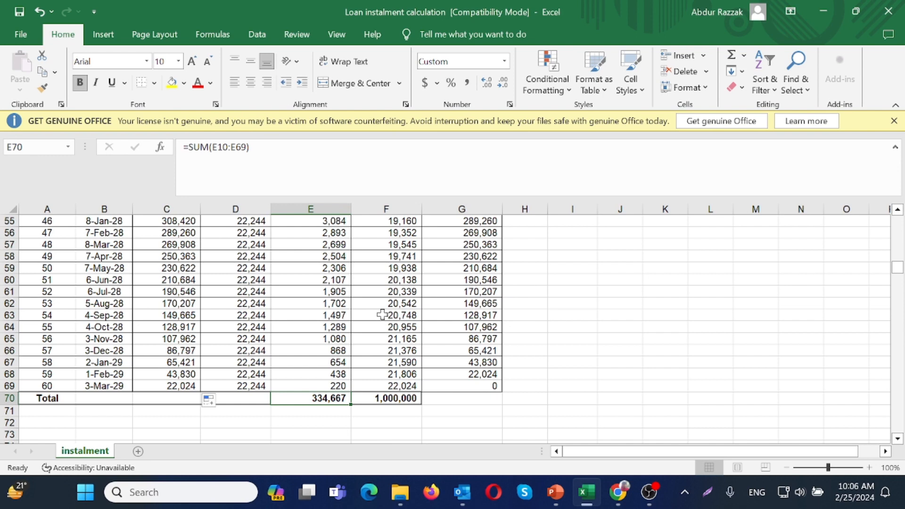
{"action": "left_click", "coordinate": [382, 315]}
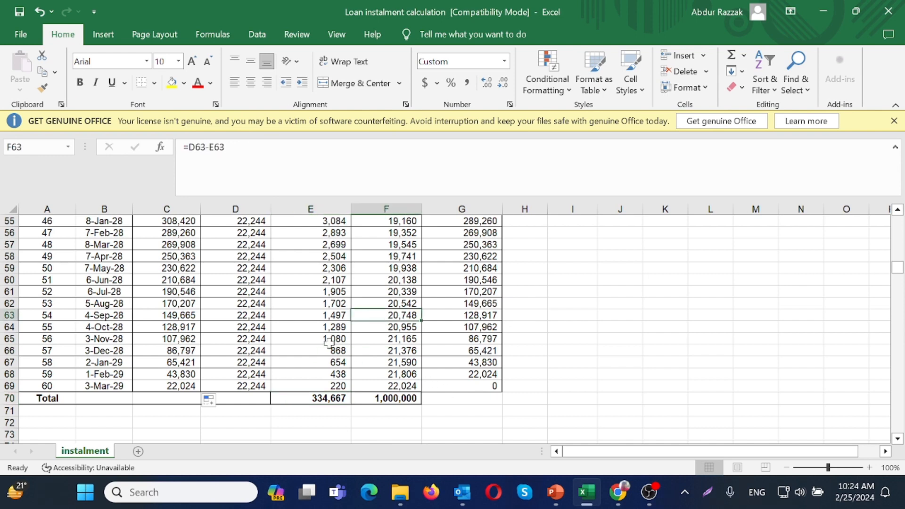
{"action": "scroll", "coordinate": [295, 336], "scroll_direction": "up", "scroll_amount": 6}
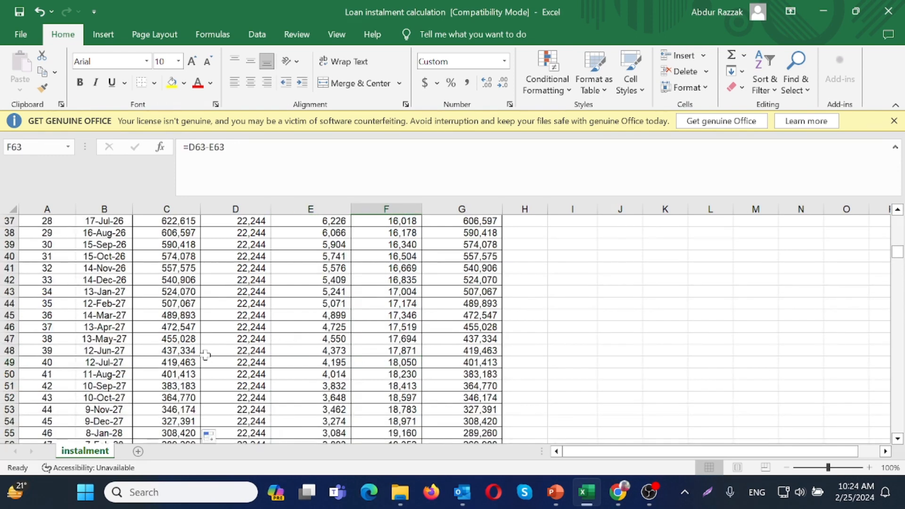
{"action": "scroll", "coordinate": [236, 349], "scroll_direction": "down", "scroll_amount": 6}
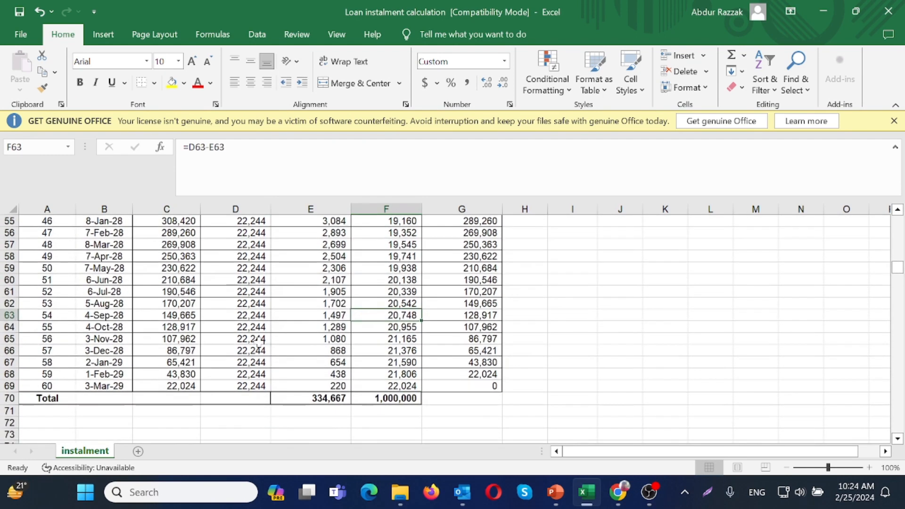